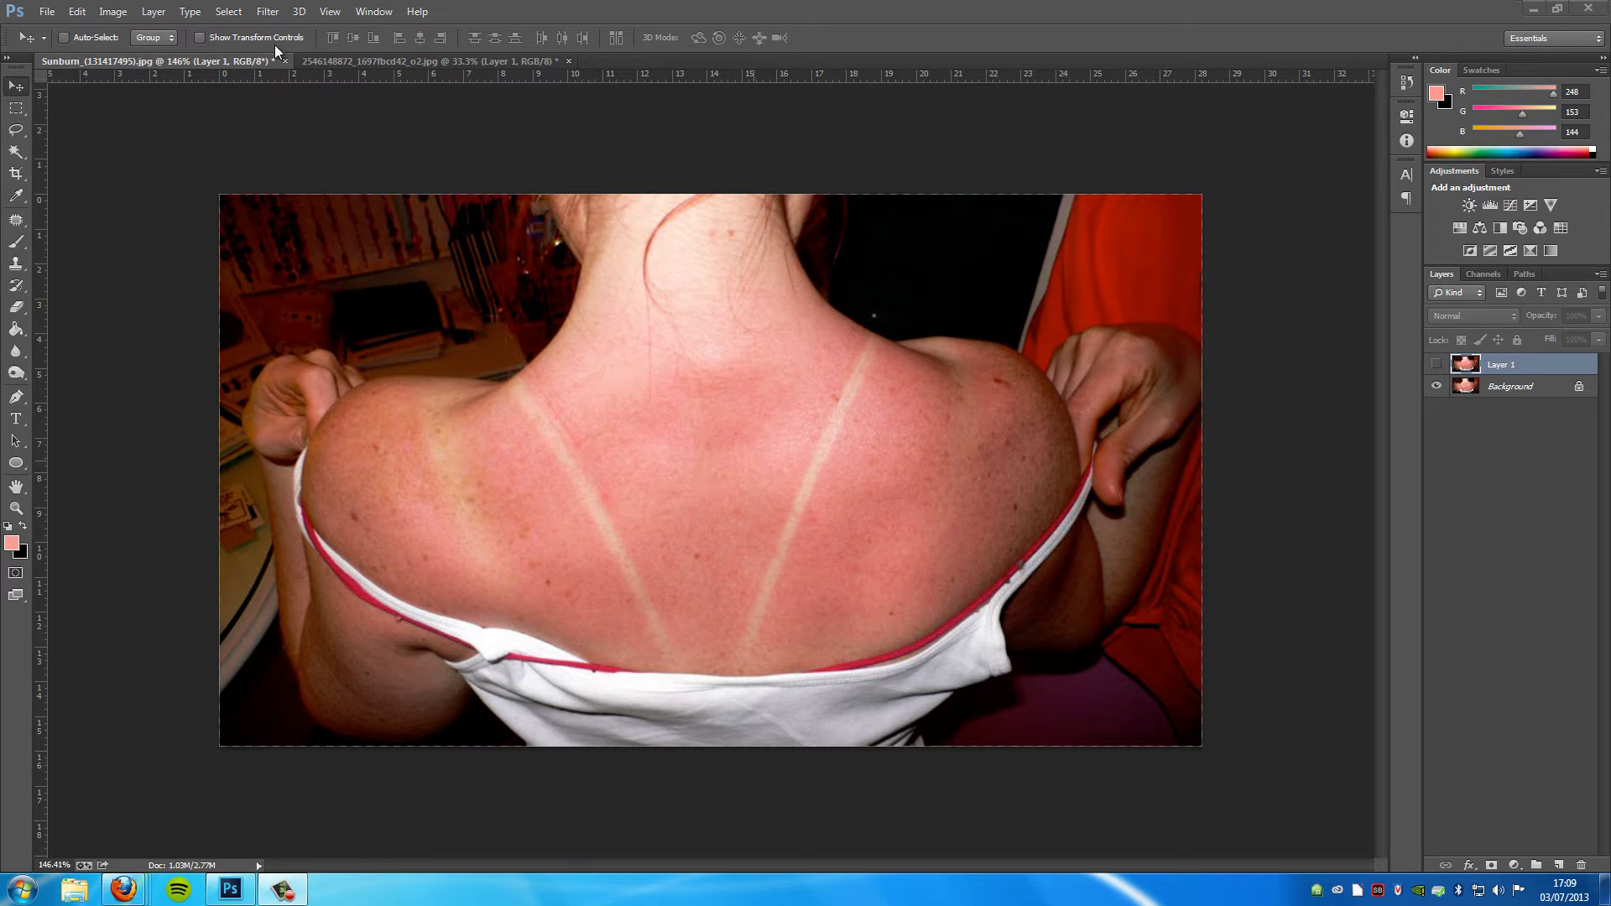
- Select the Background layer and open the Replace Color adjustment for it
click(124, 14)
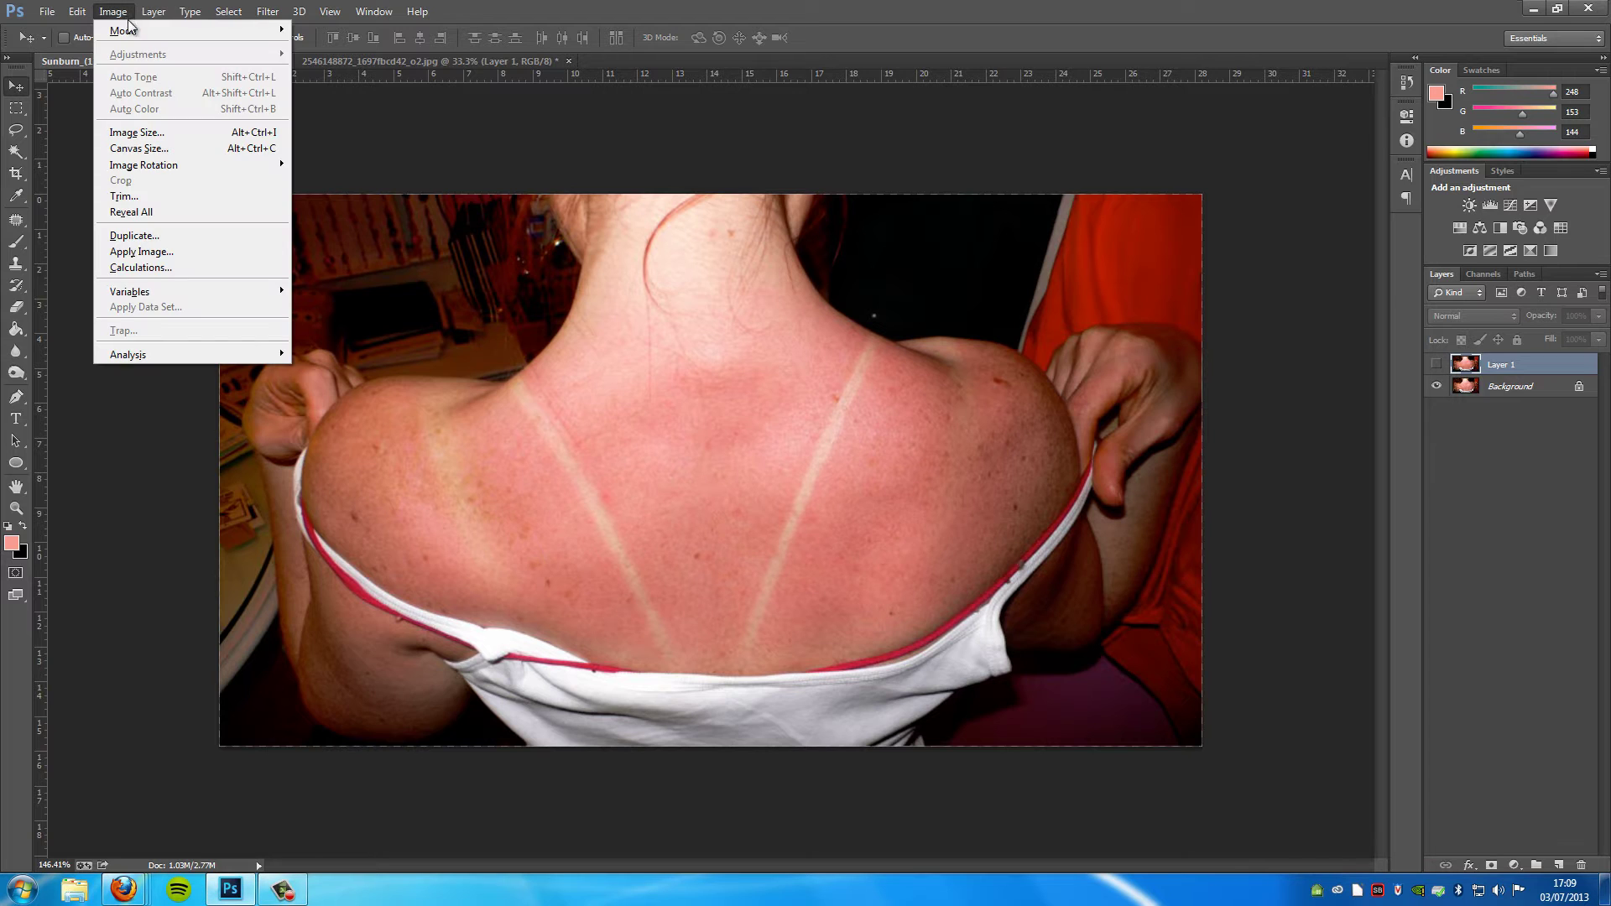
click(1560, 386)
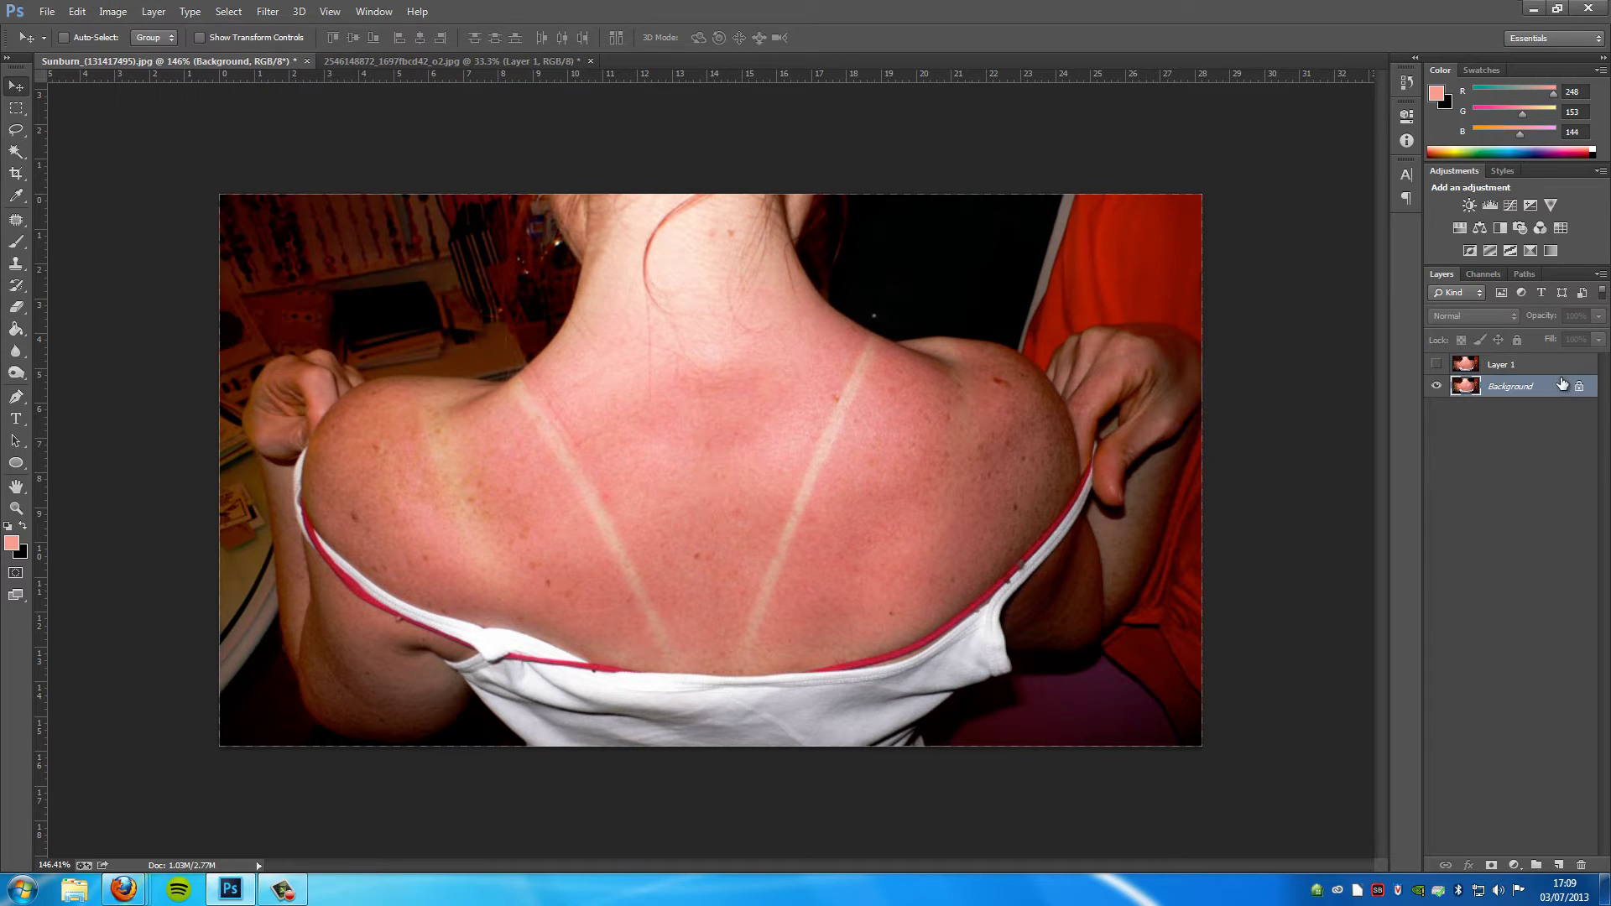
click(112, 12)
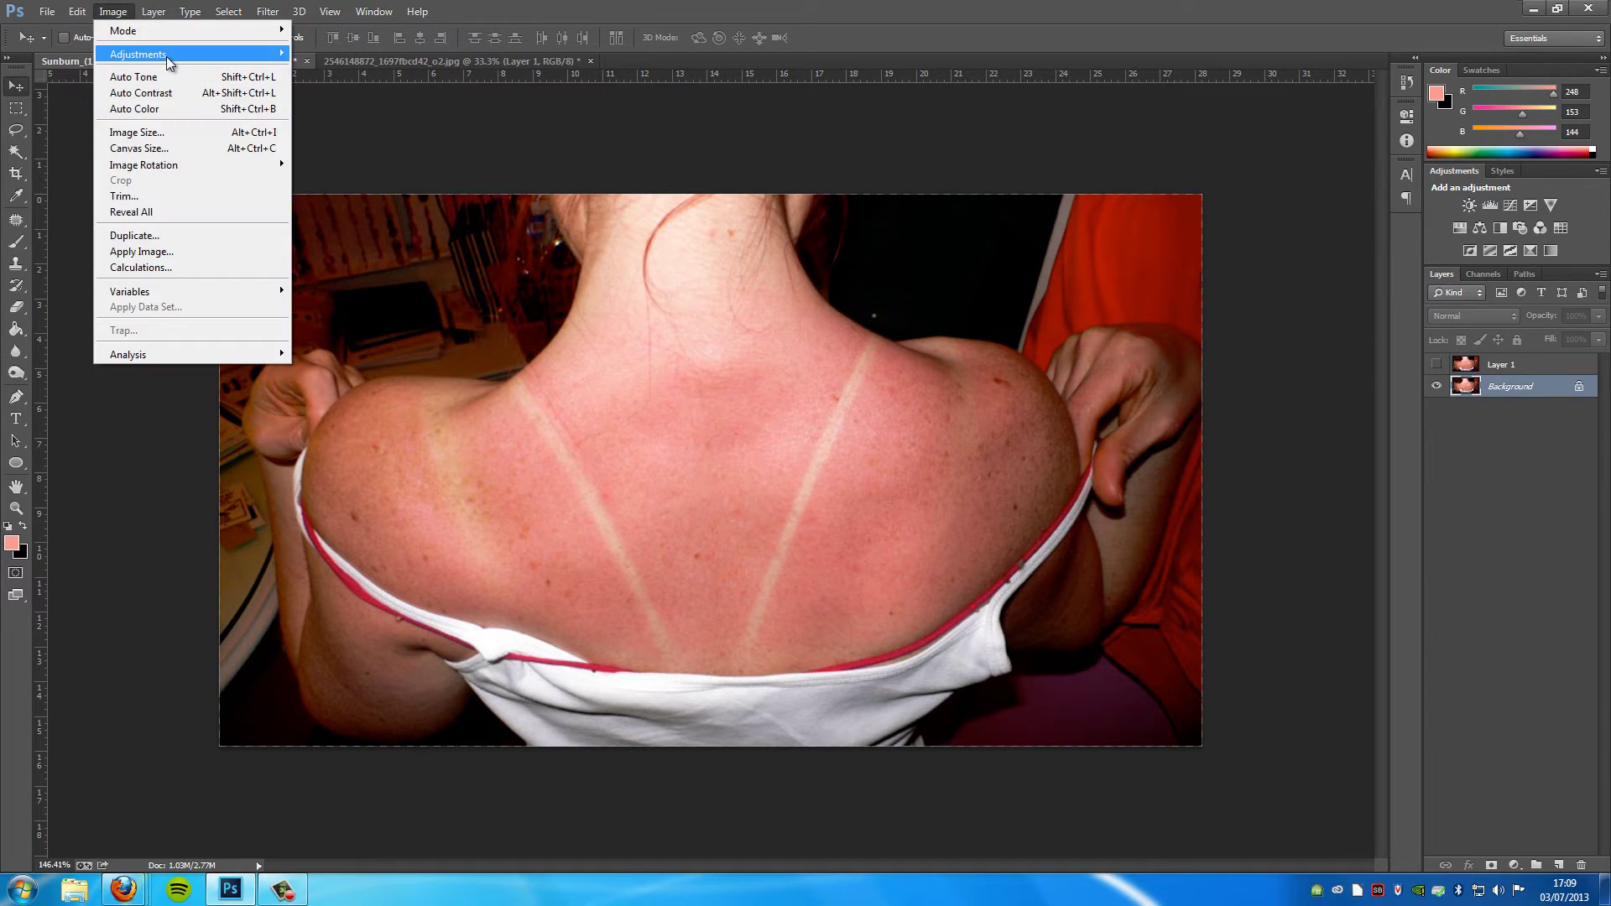
mouse_move(168, 54)
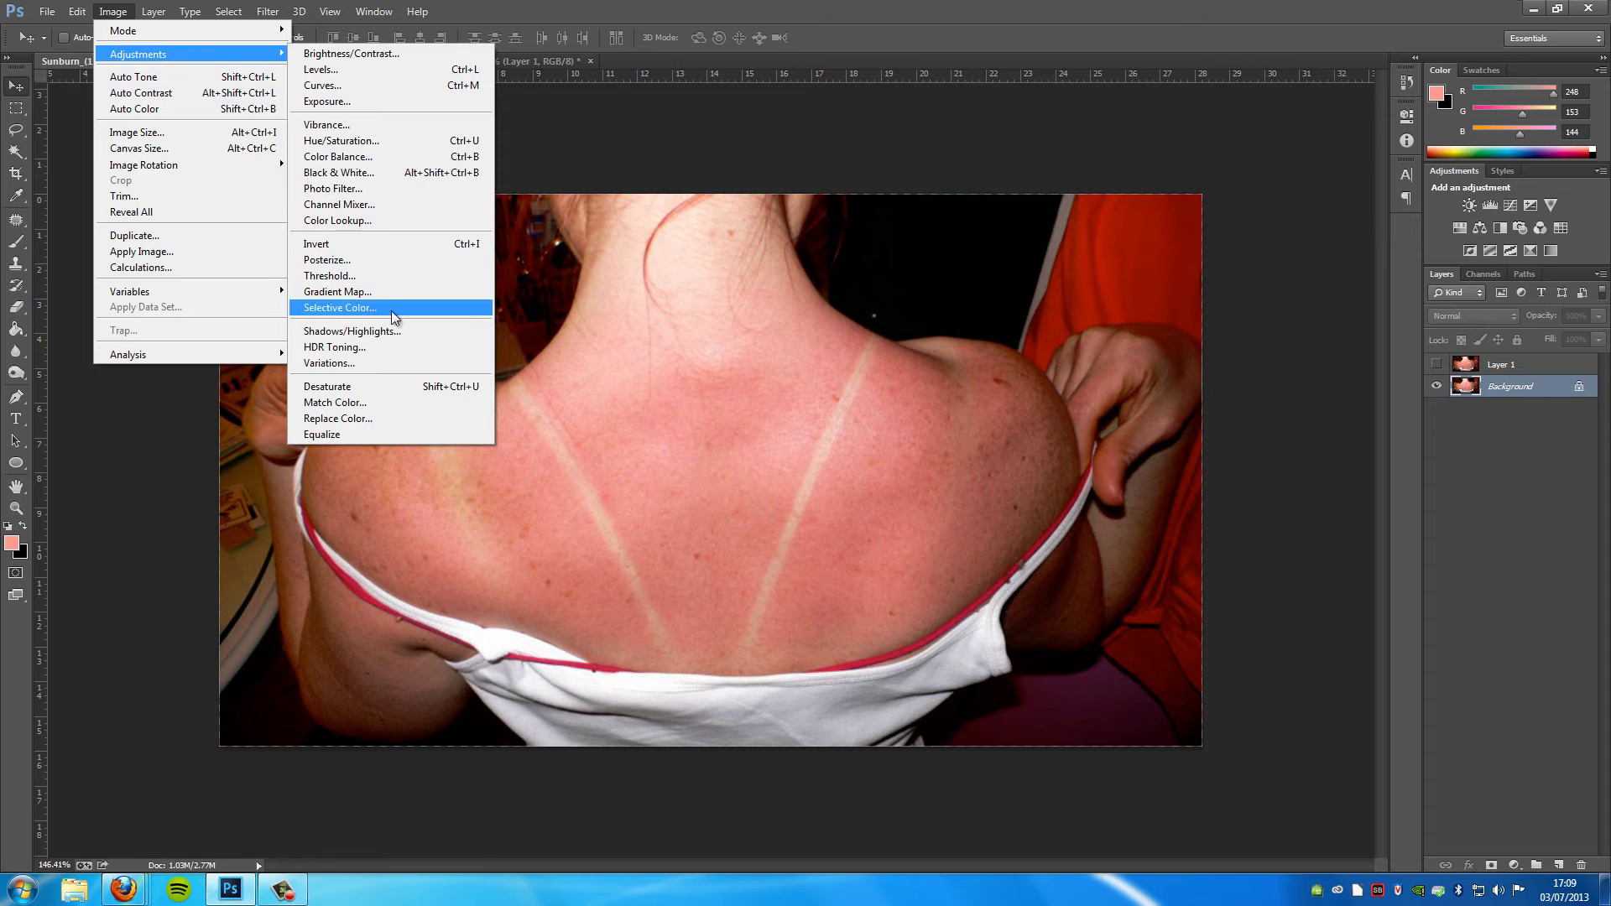
click(370, 417)
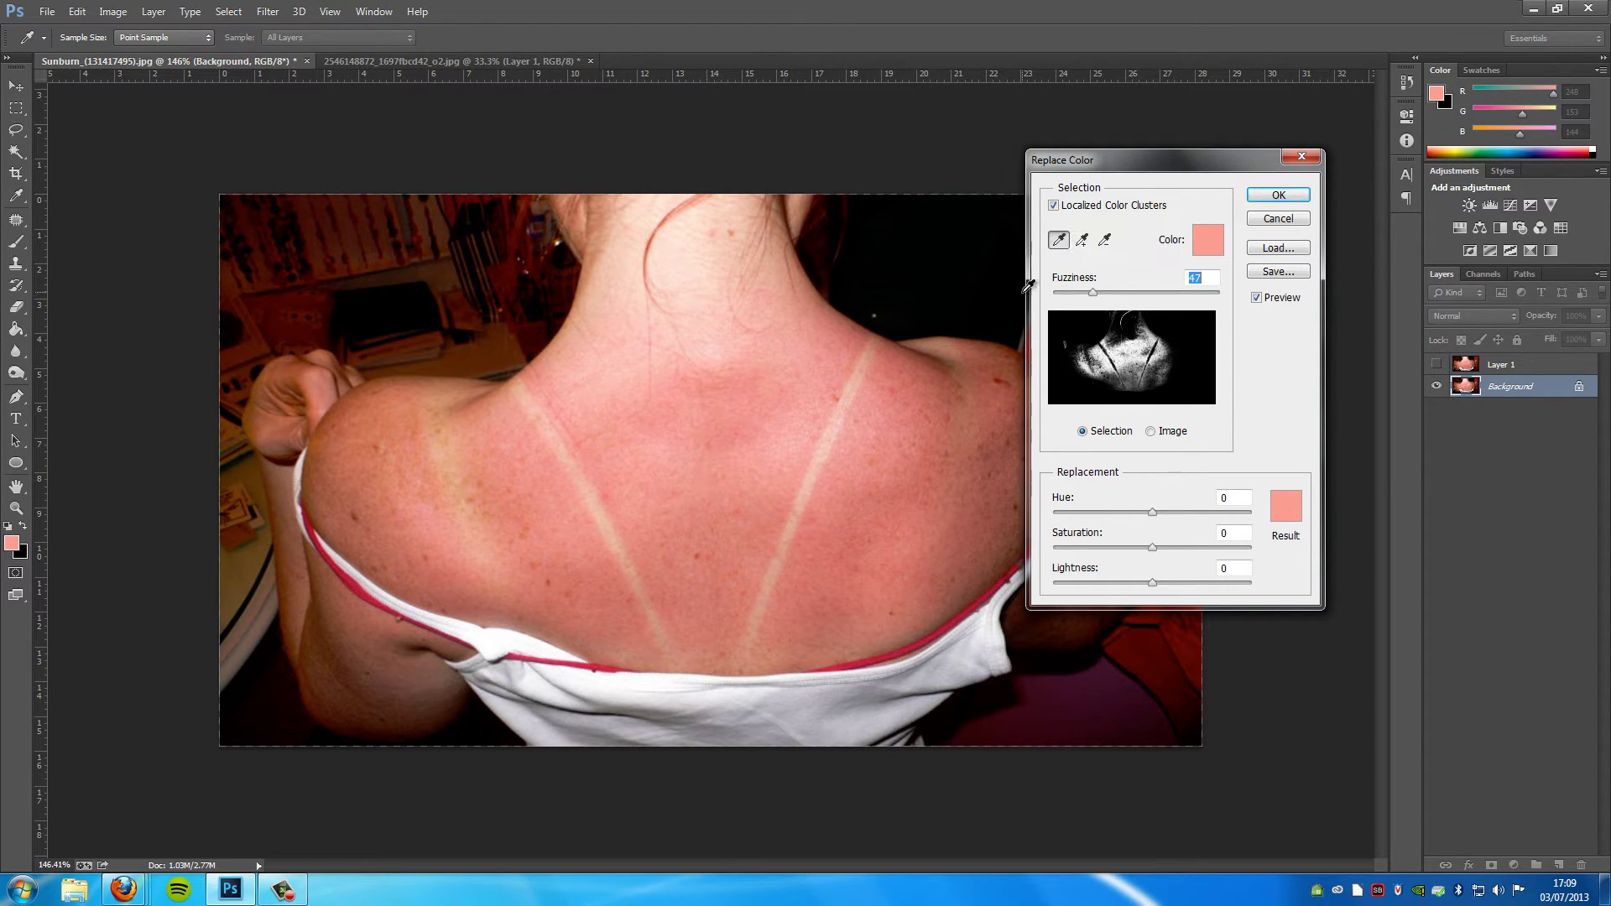
- Add the pale strap line to the Replace Color selection and subtract the neck and surrounding red skin tones
click(1082, 240)
click(563, 433)
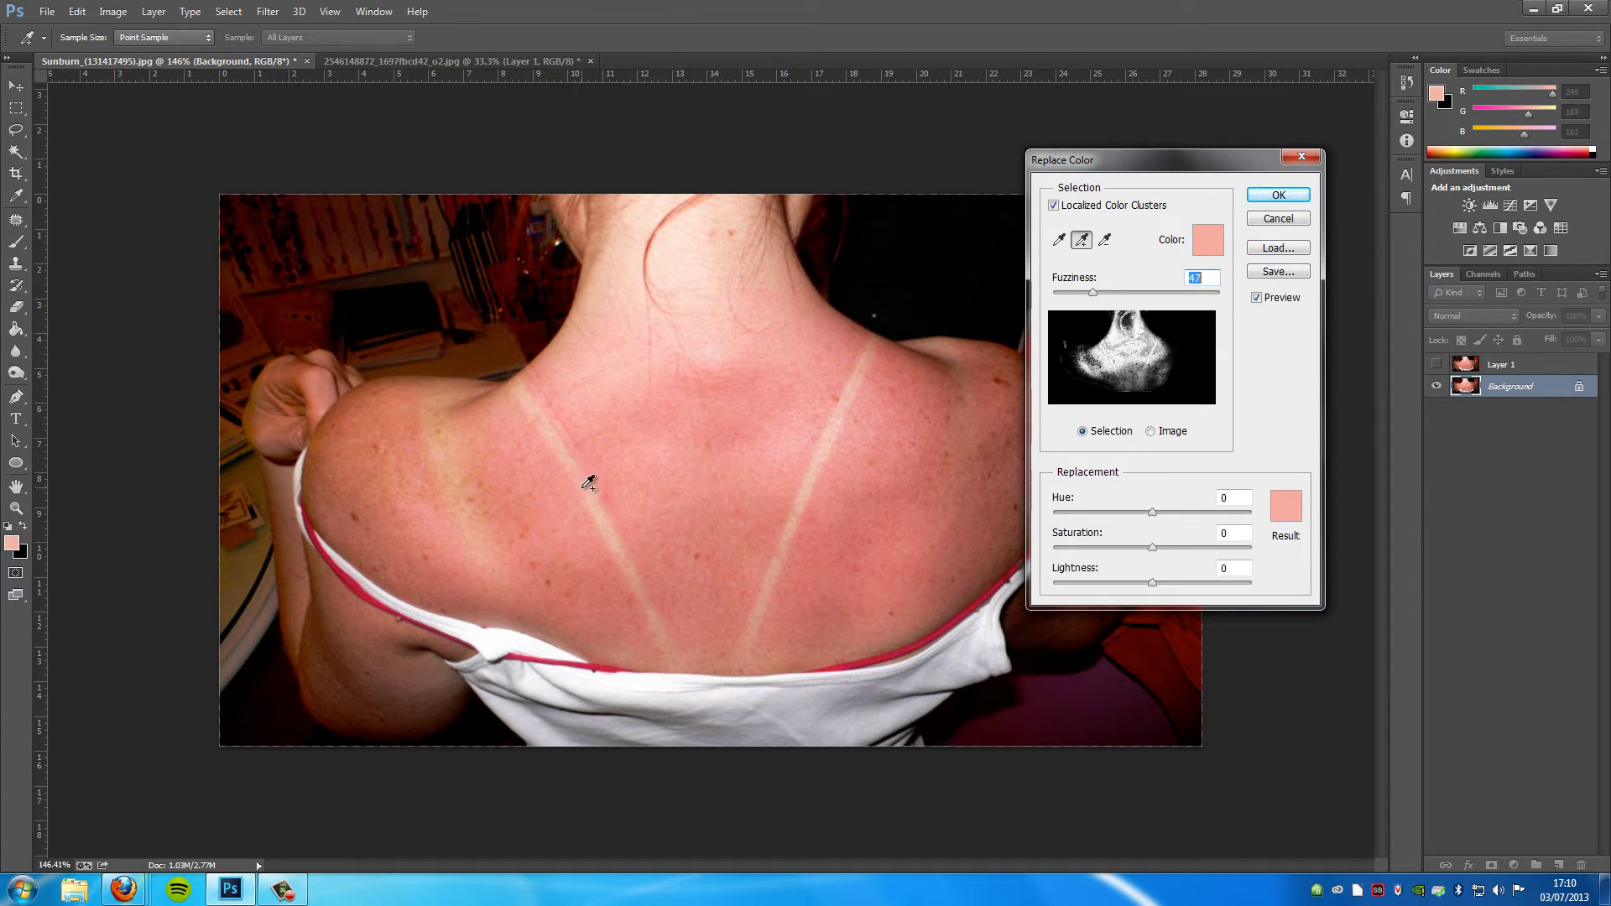
click(1104, 240)
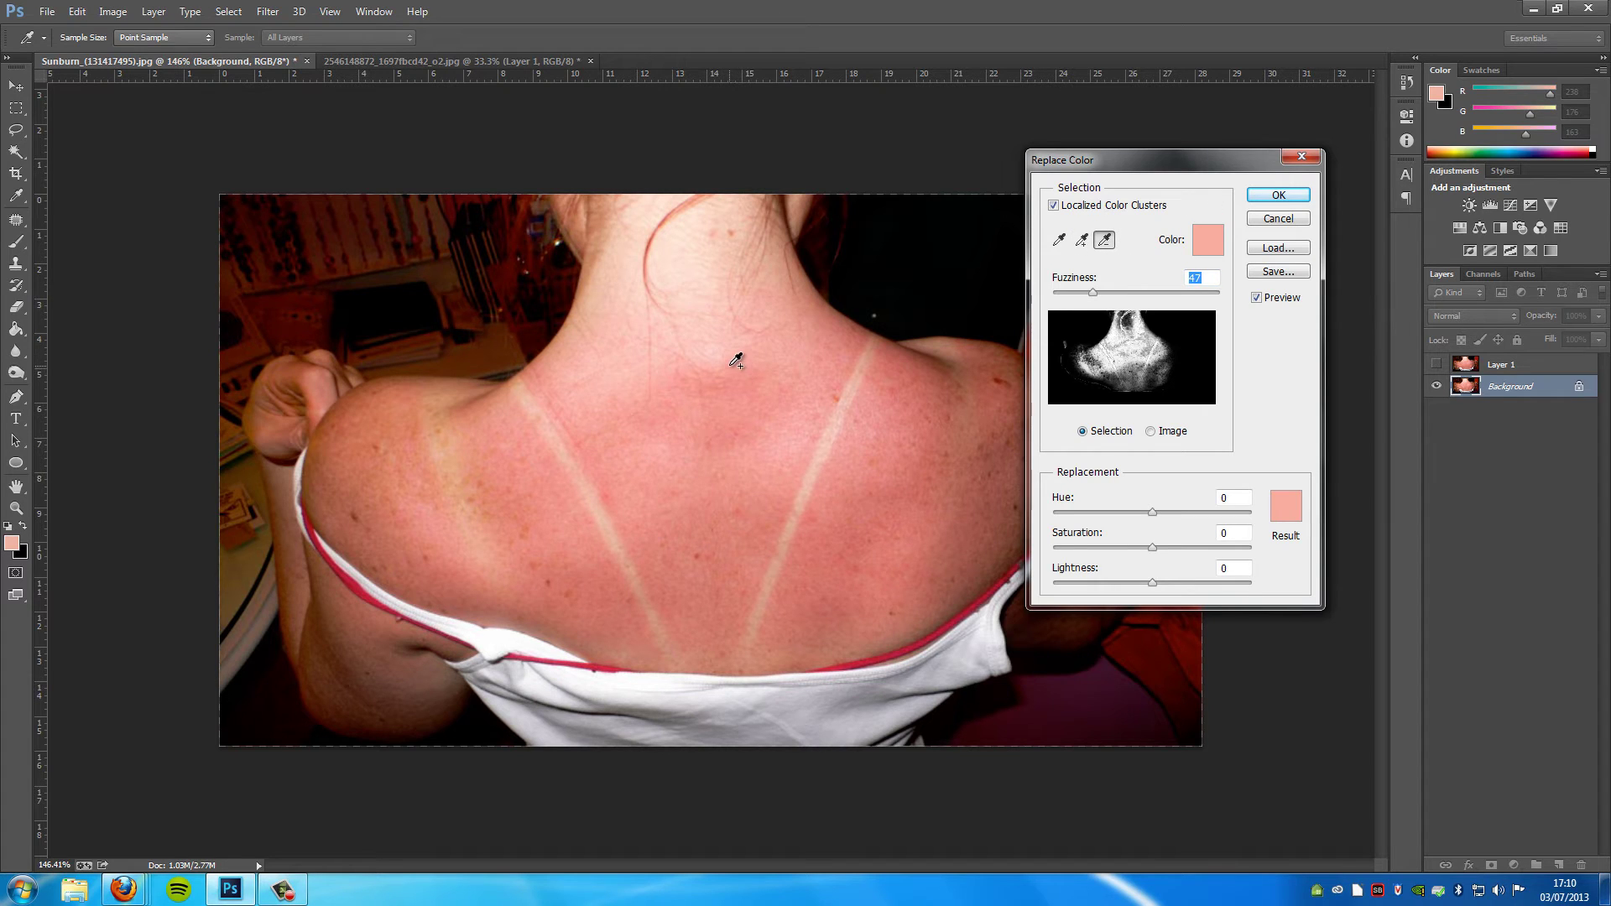
click(737, 344)
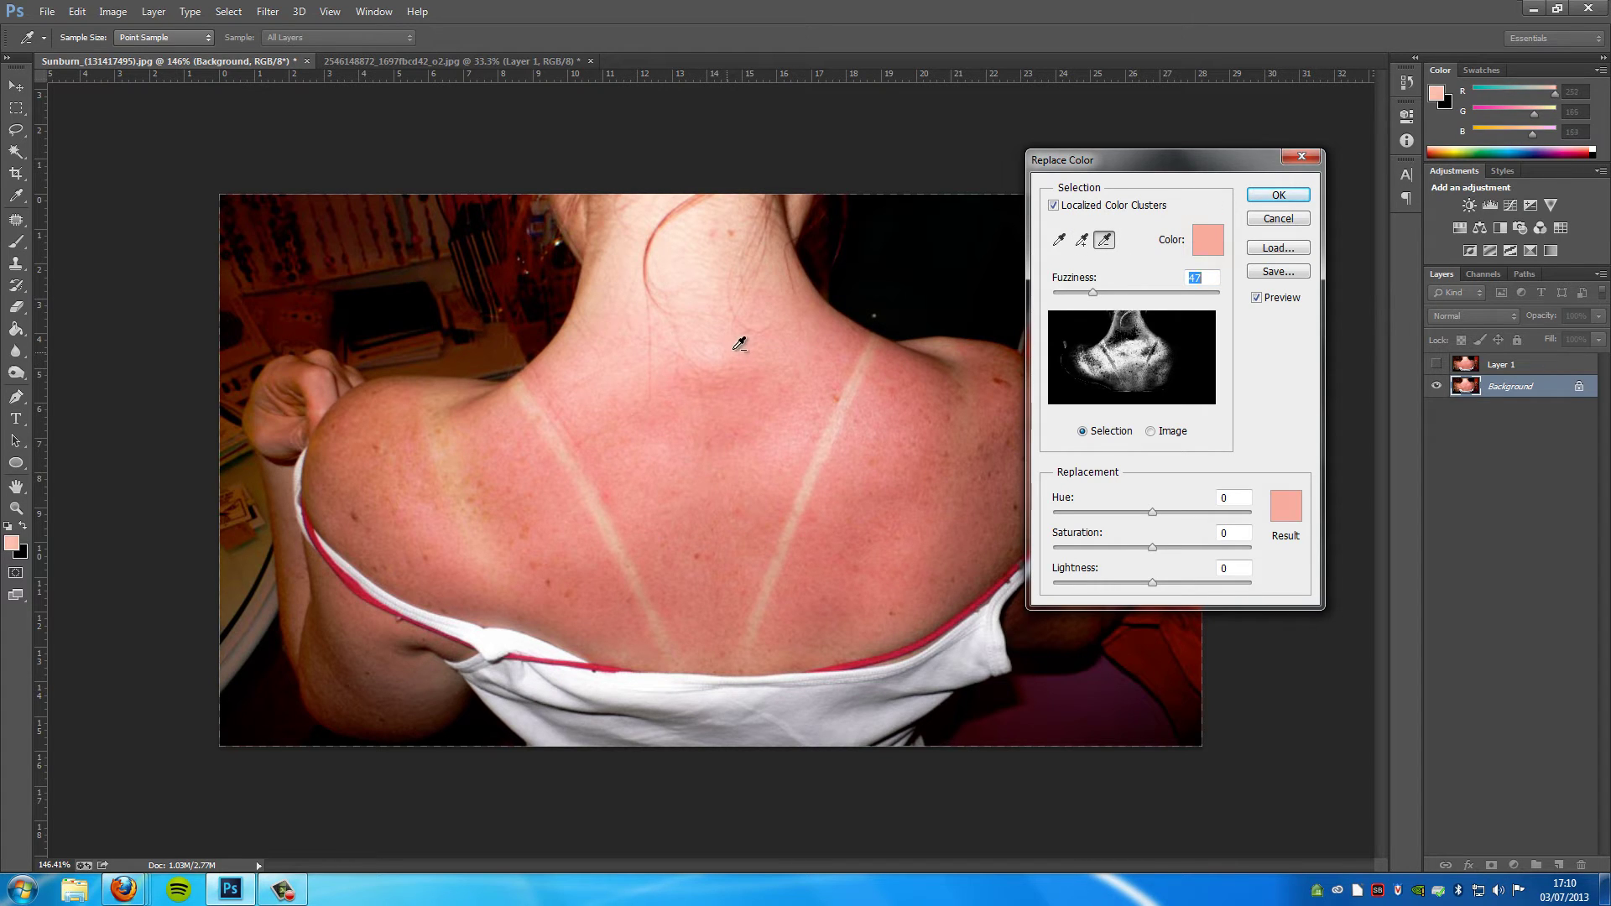
click(724, 433)
click(570, 503)
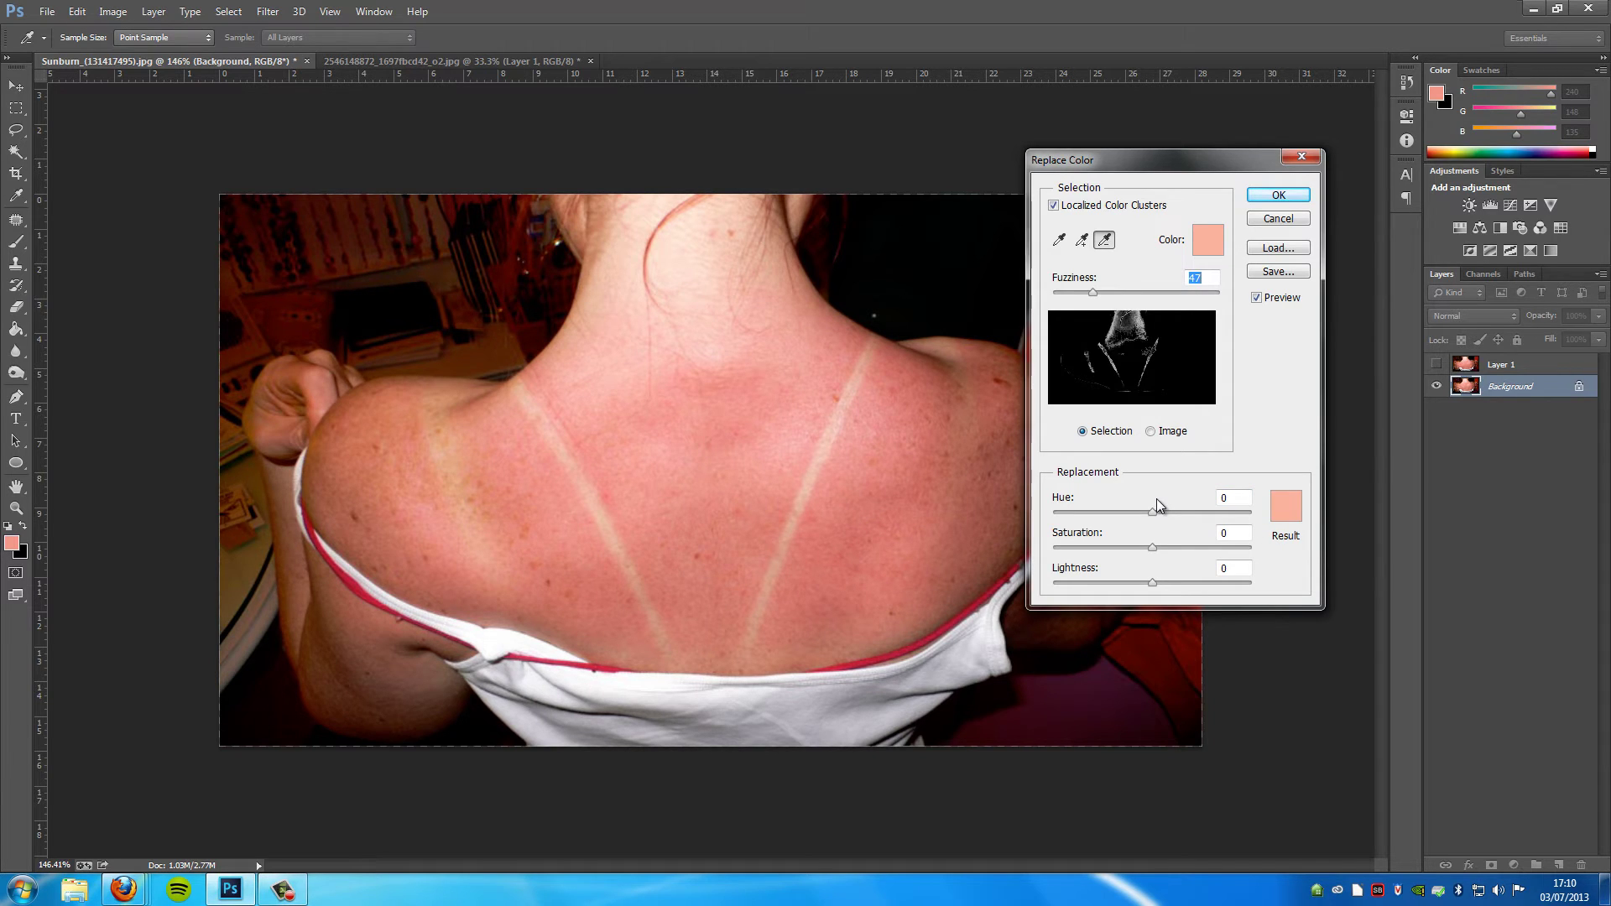
- Sample the sunburnt skin around the strap lines until a matching result color is found, and accept it as the replacement color
click(1284, 505)
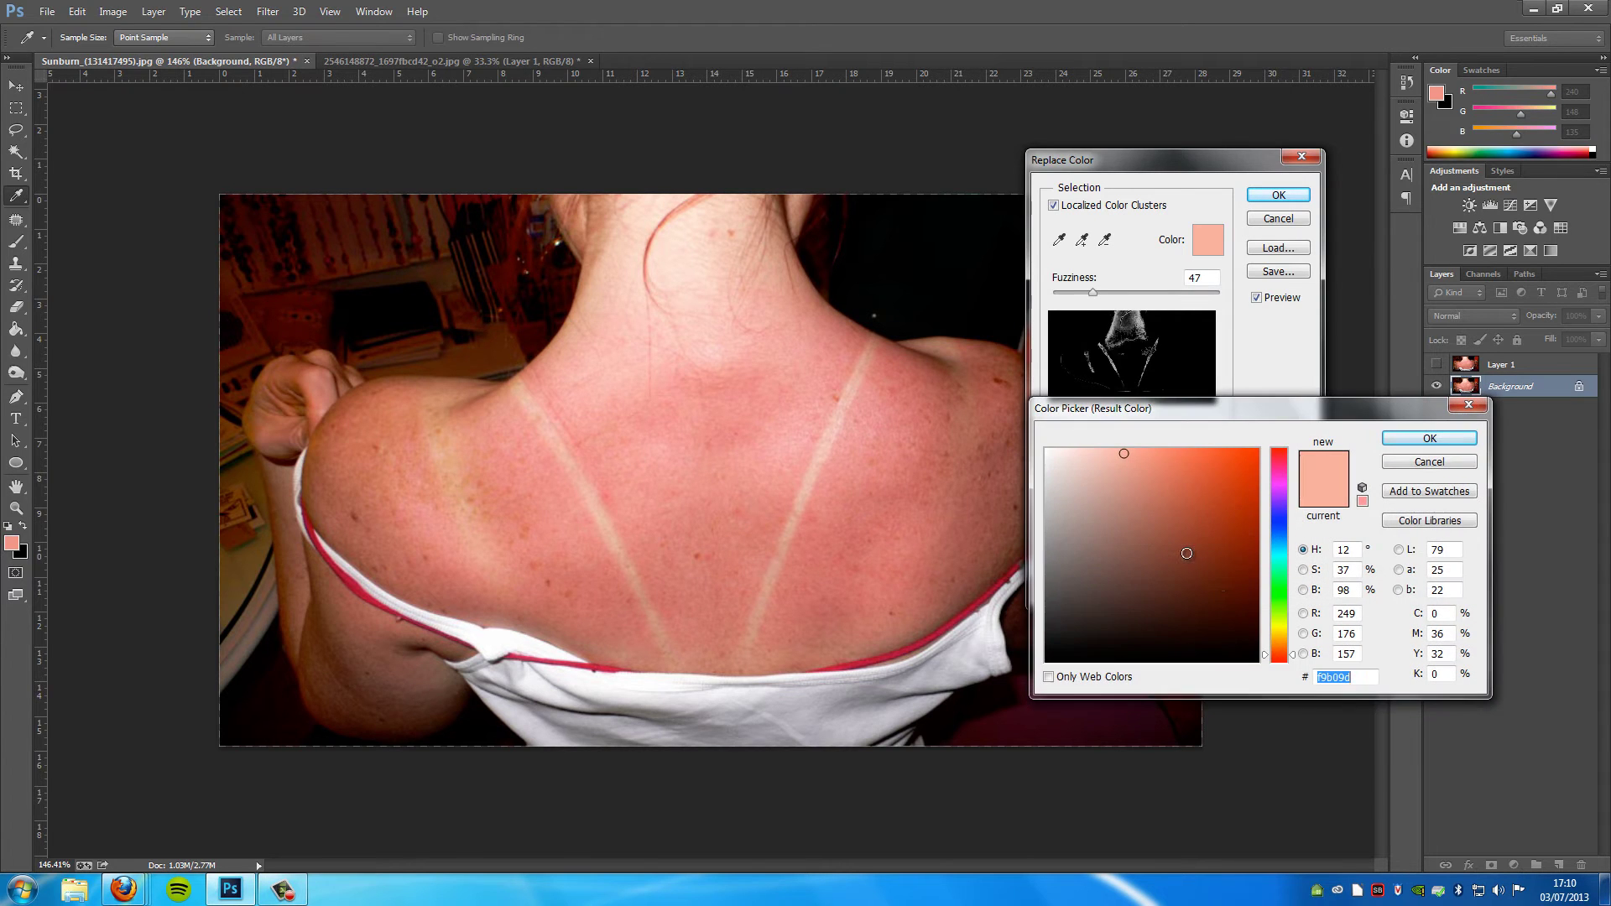
click(615, 460)
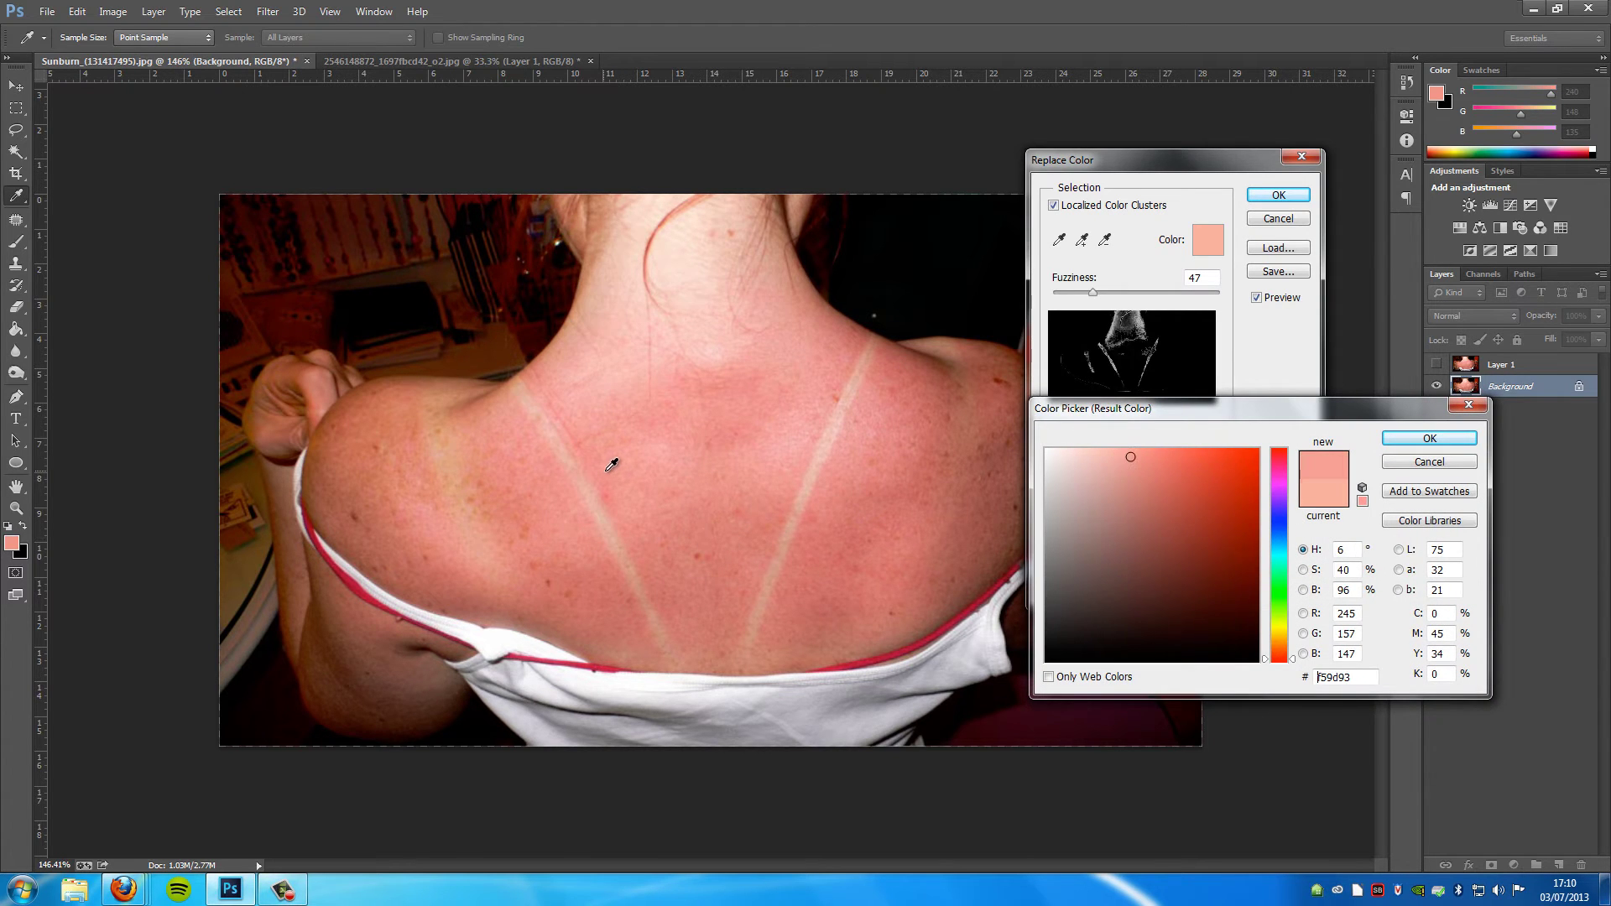
click(631, 489)
click(610, 450)
click(636, 489)
click(639, 484)
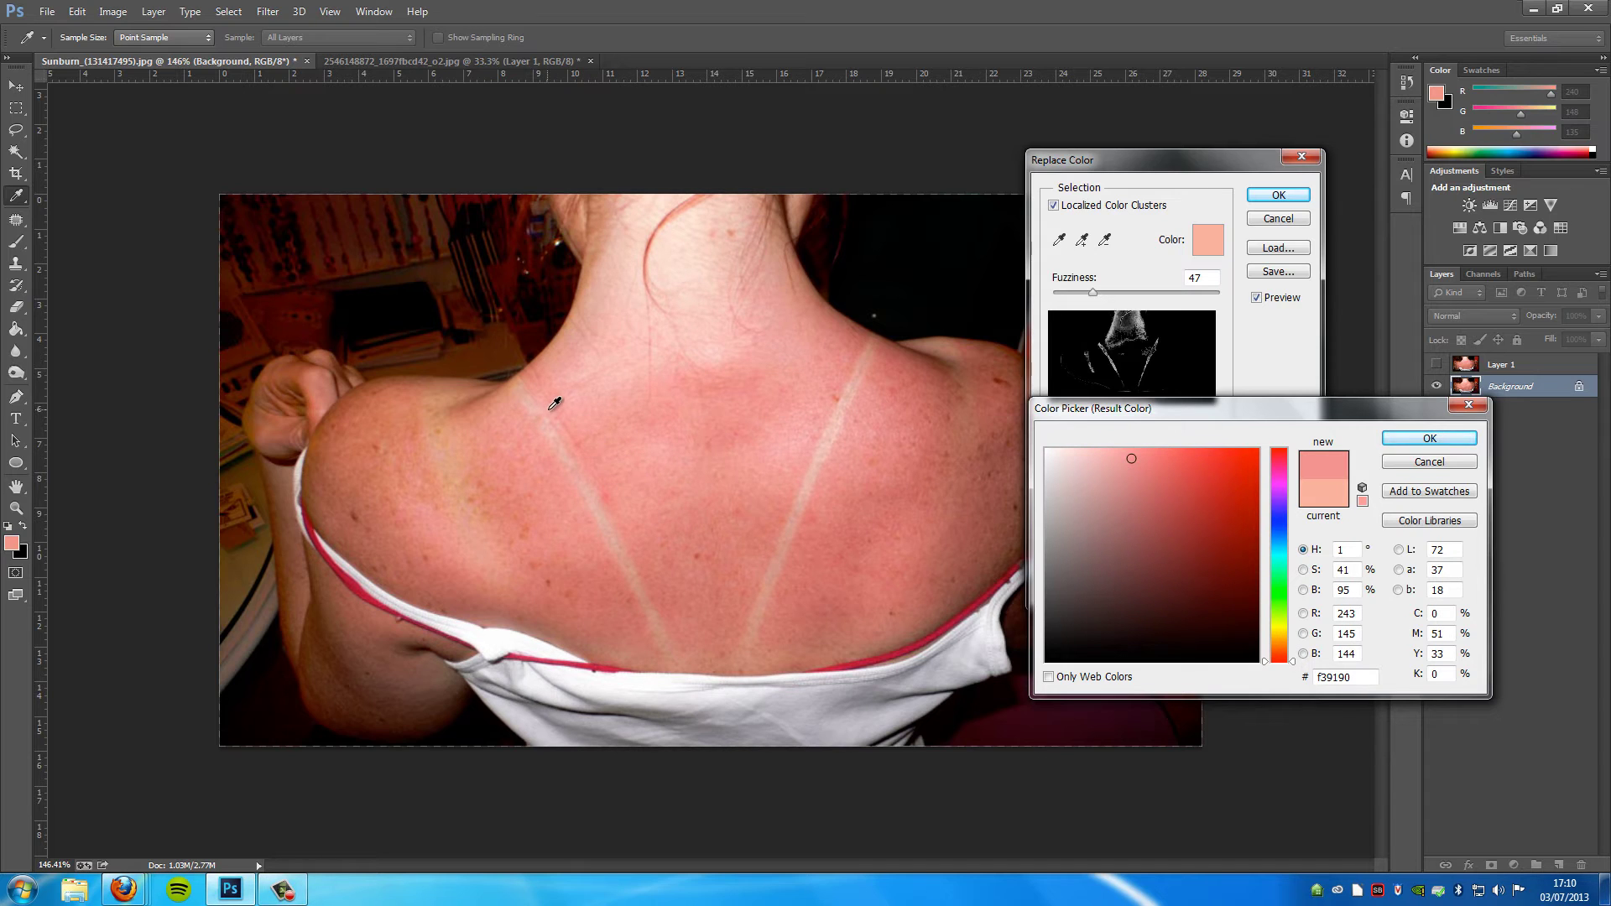
click(618, 456)
click(635, 506)
click(629, 454)
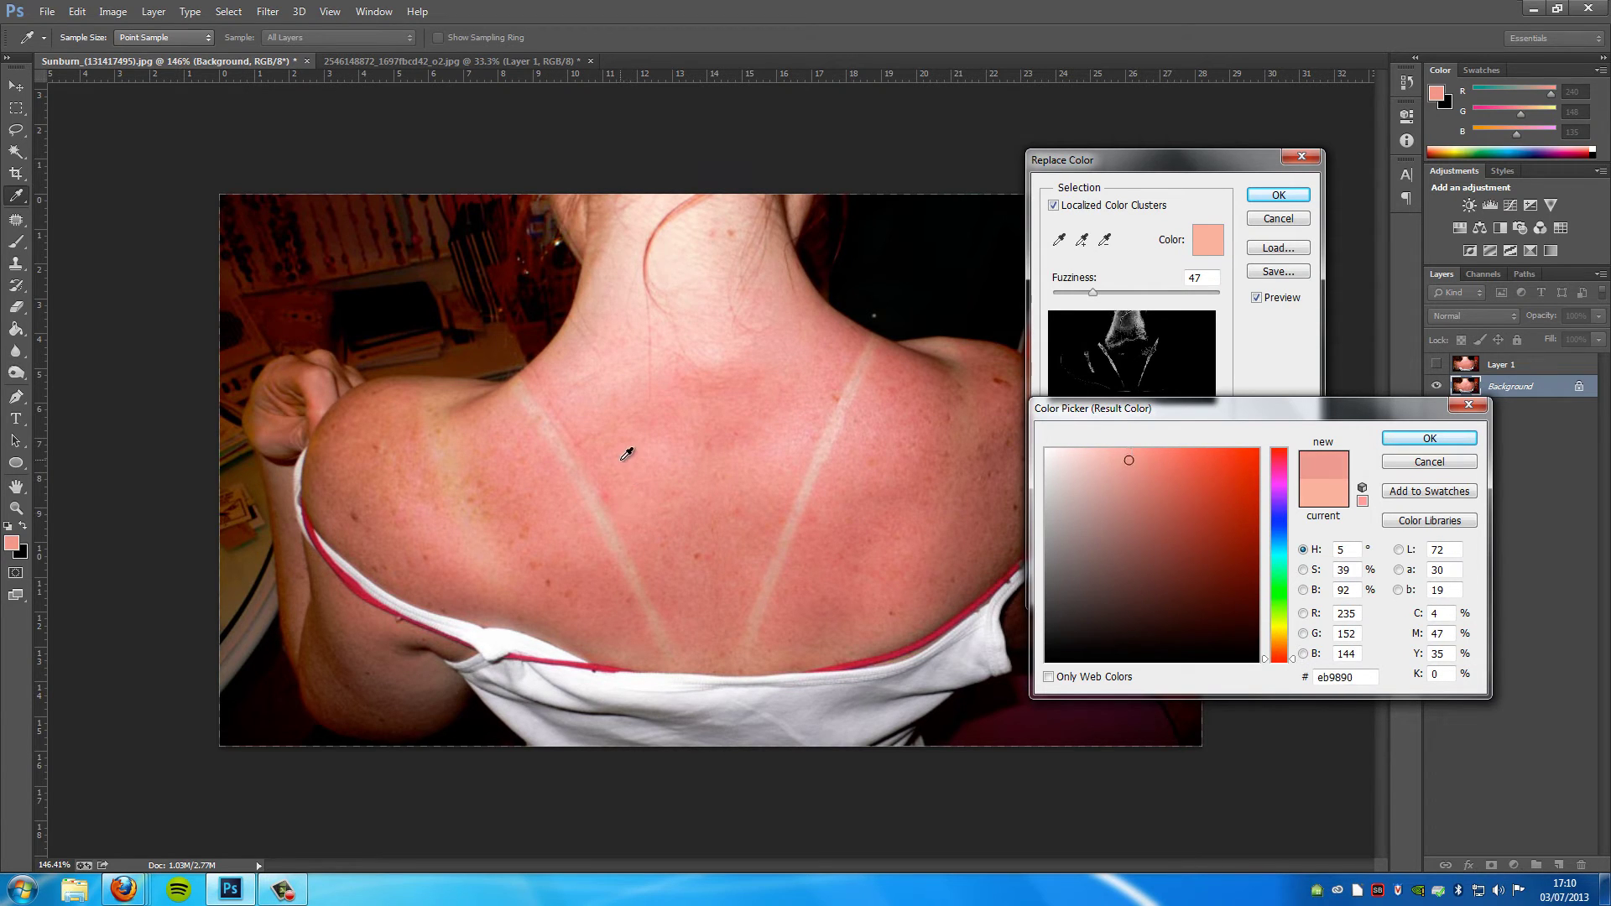
click(635, 508)
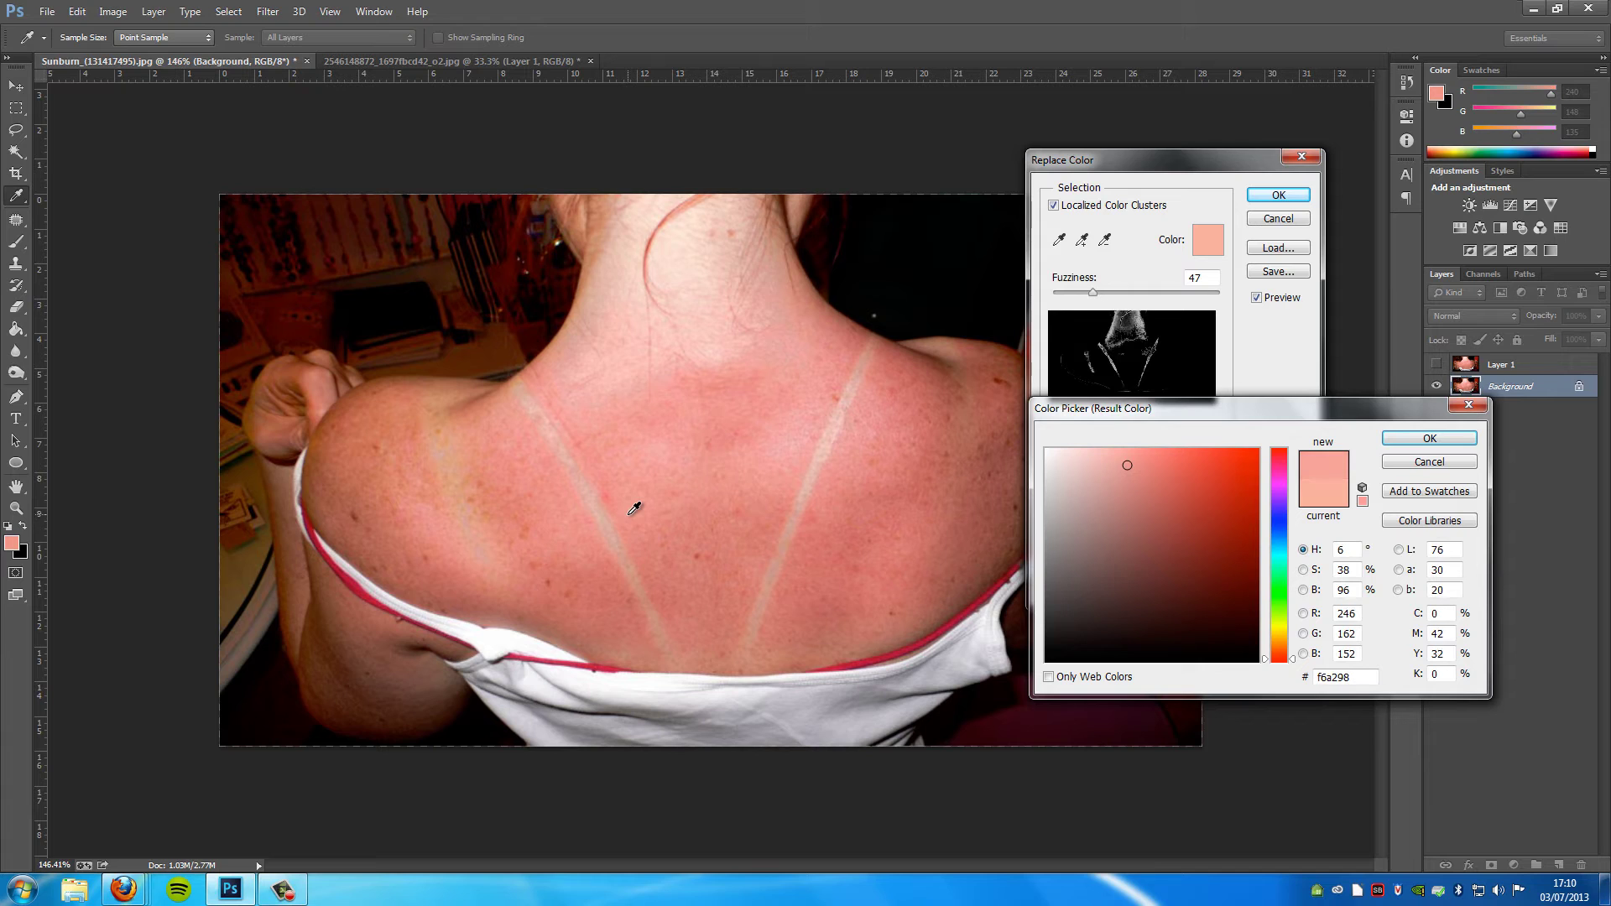
click(618, 461)
click(631, 494)
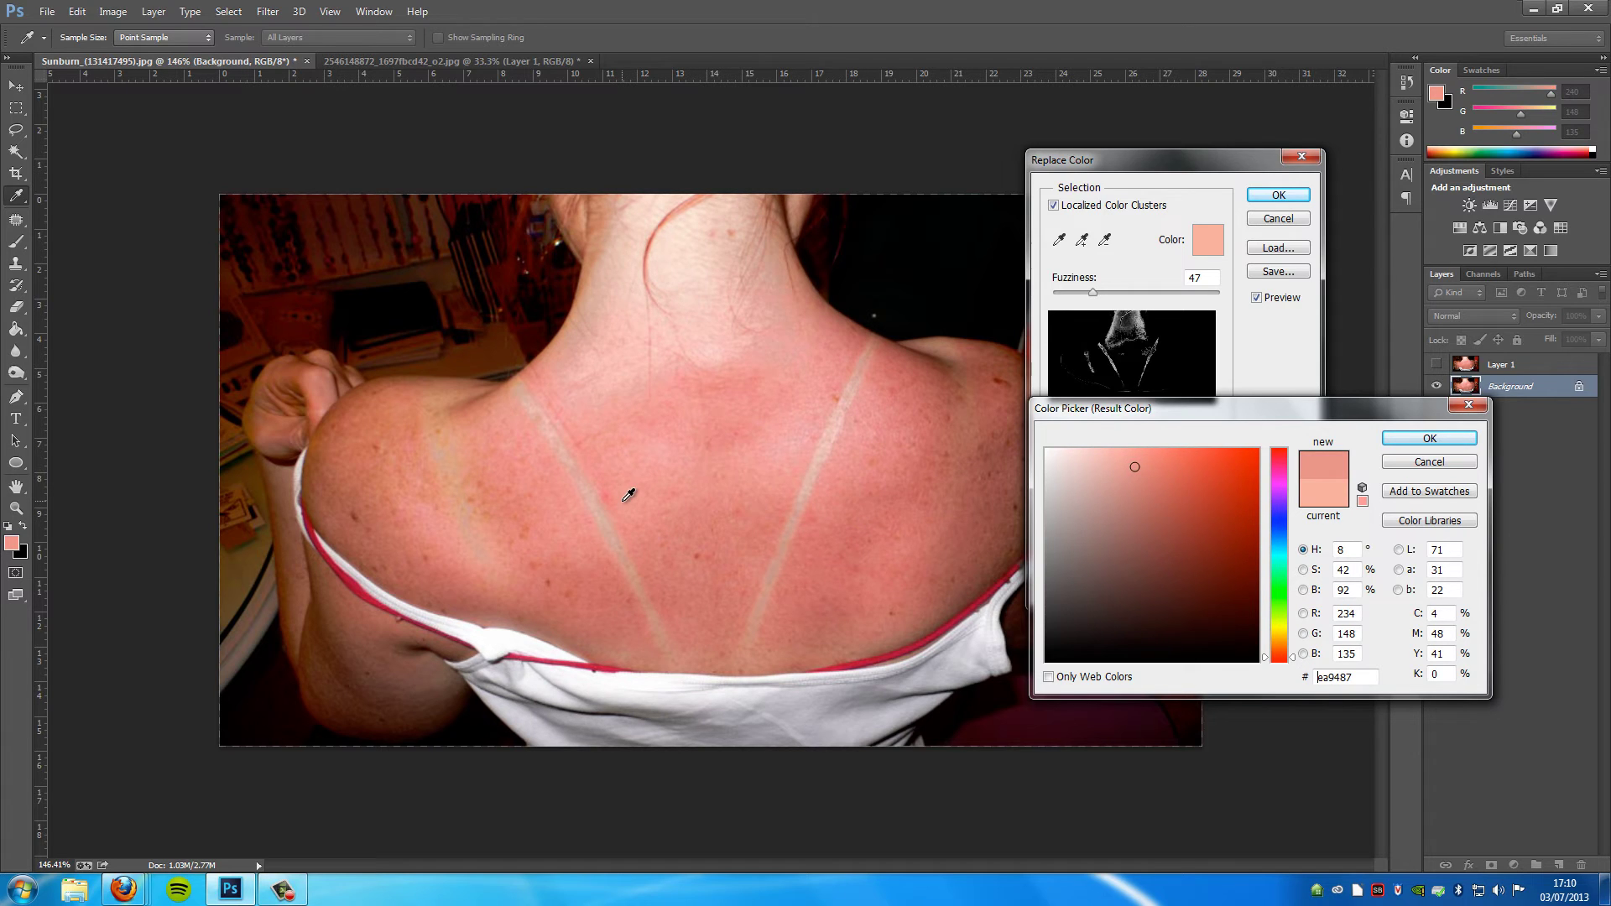
click(609, 459)
click(611, 459)
click(625, 458)
click(654, 496)
click(627, 509)
click(589, 444)
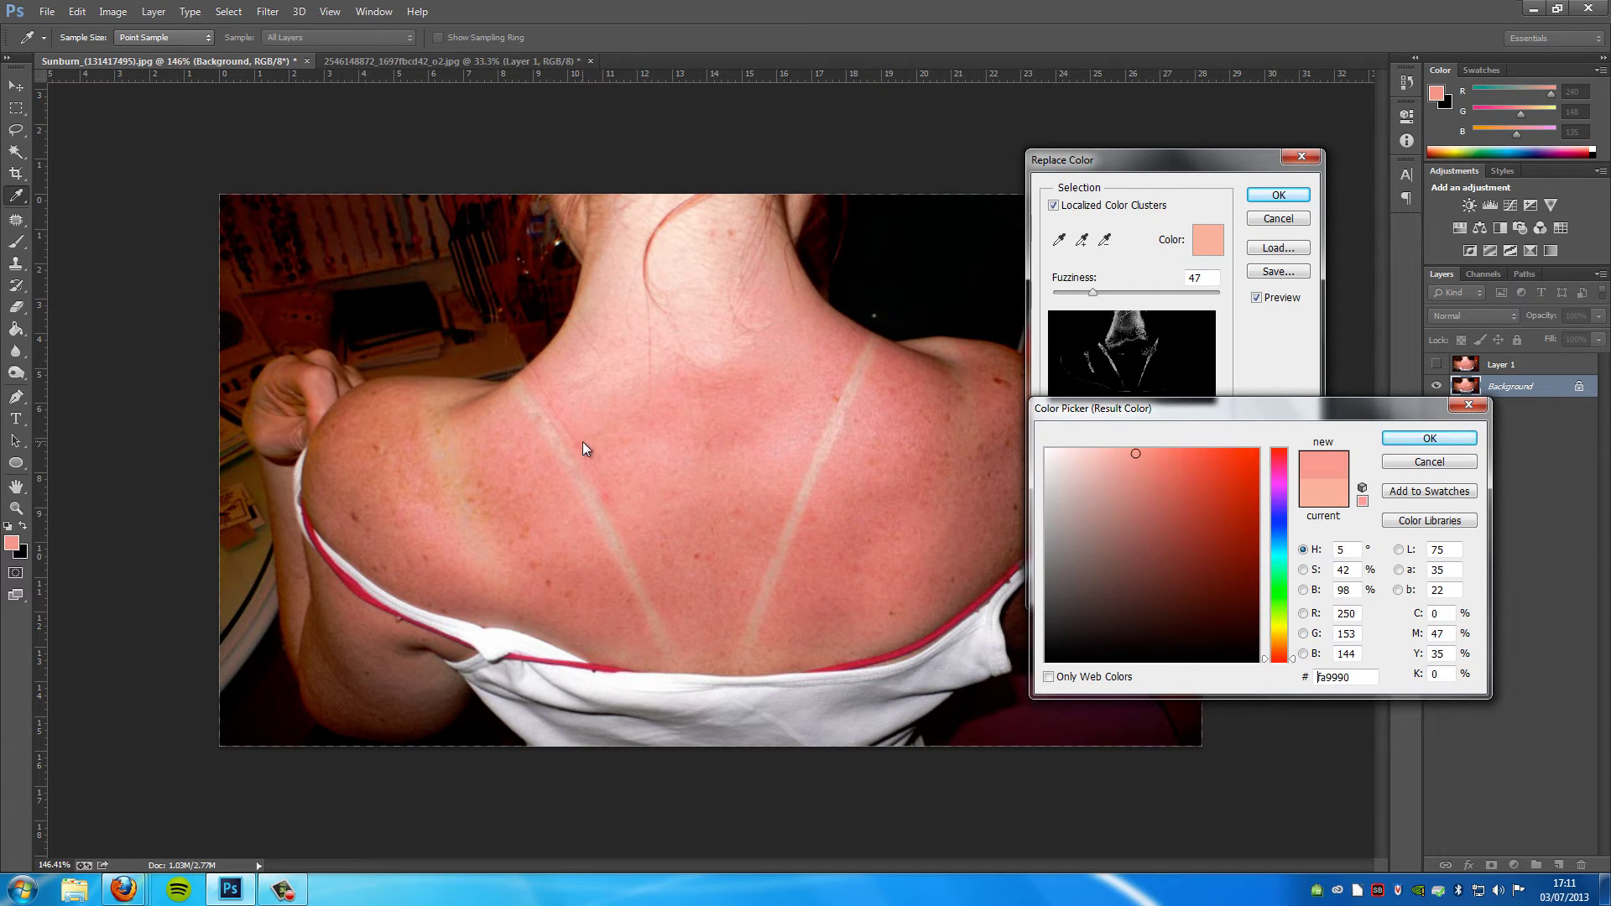
click(591, 451)
click(585, 447)
click(564, 480)
click(567, 483)
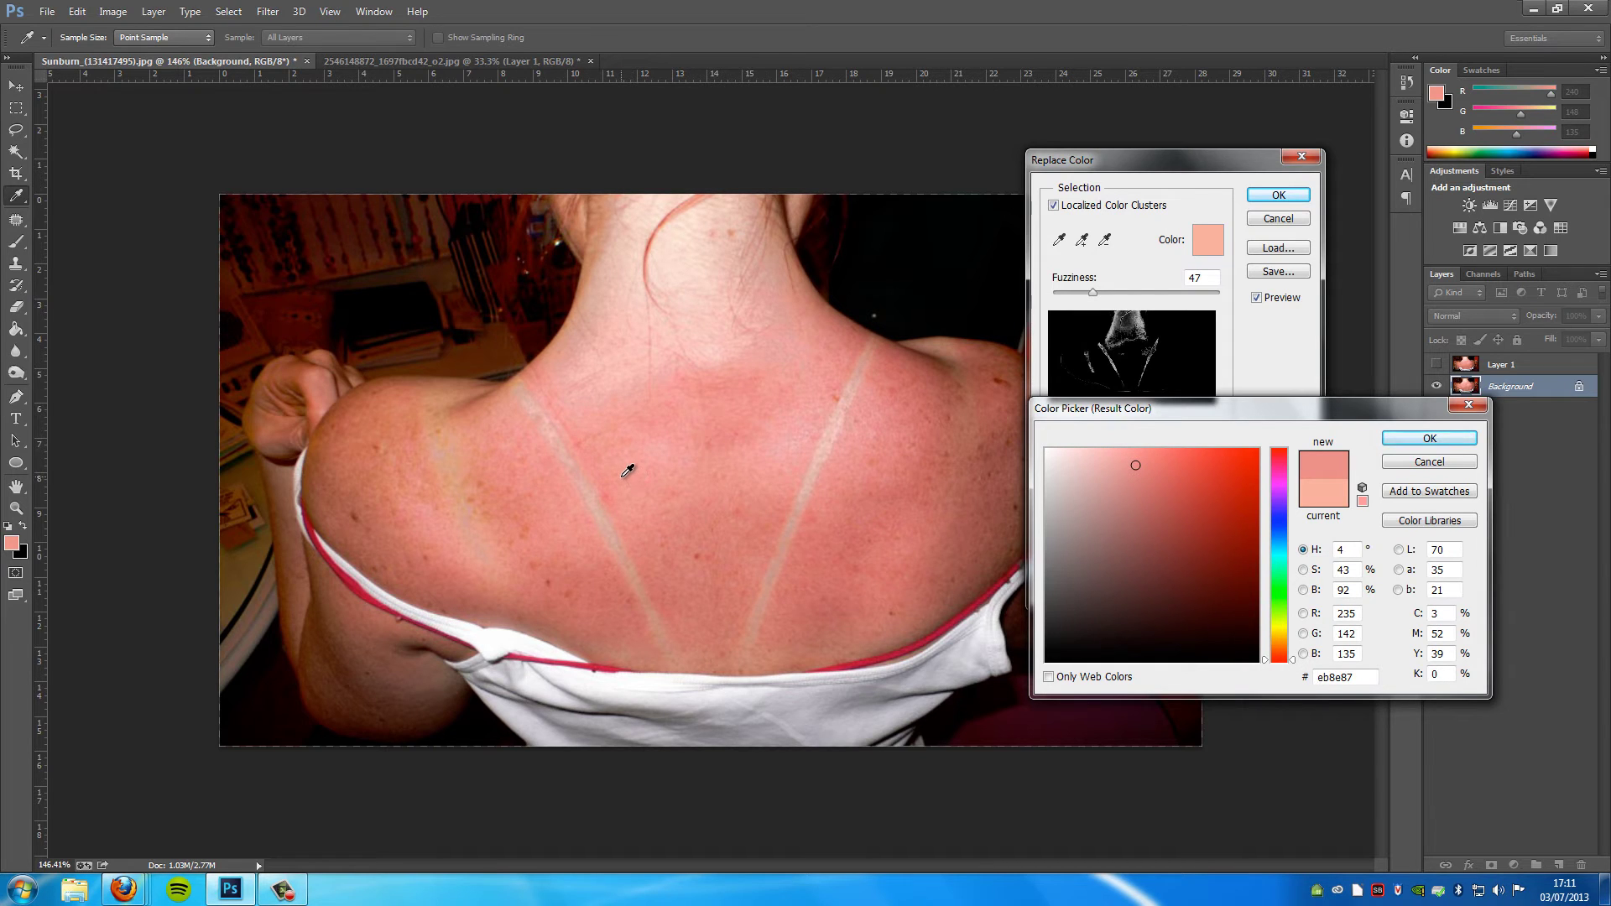
click(561, 484)
click(709, 458)
click(780, 489)
click(1406, 434)
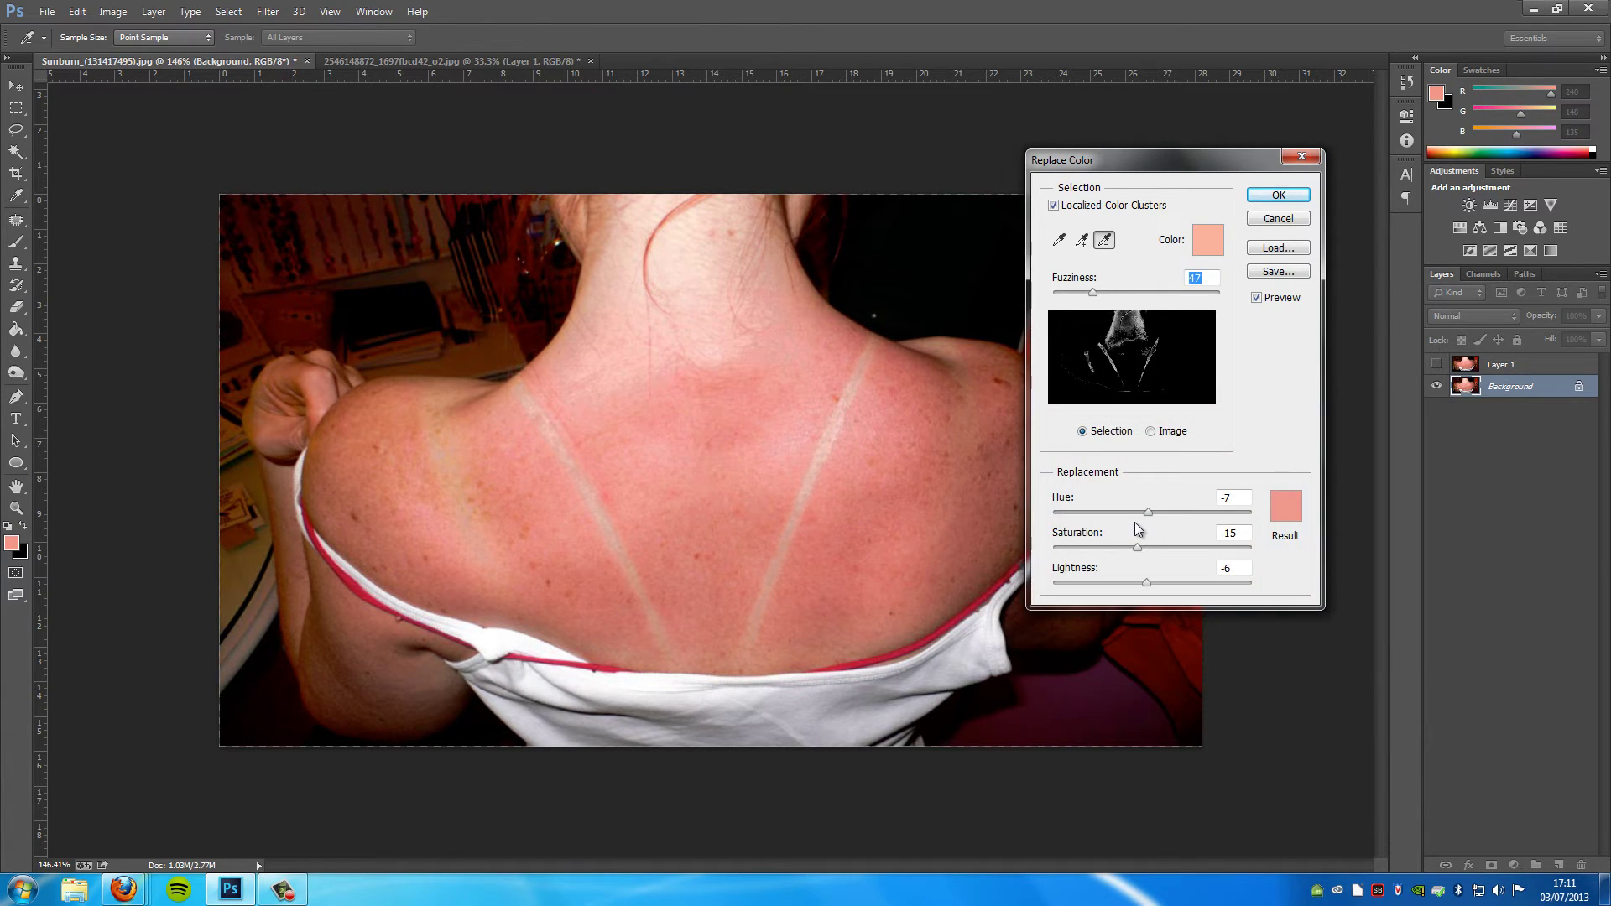
- Fine-tune the replacement hue, saturation and lightness to blend the strap lines into the skin, and apply the color replacement
drag(1147, 513, 1147, 583)
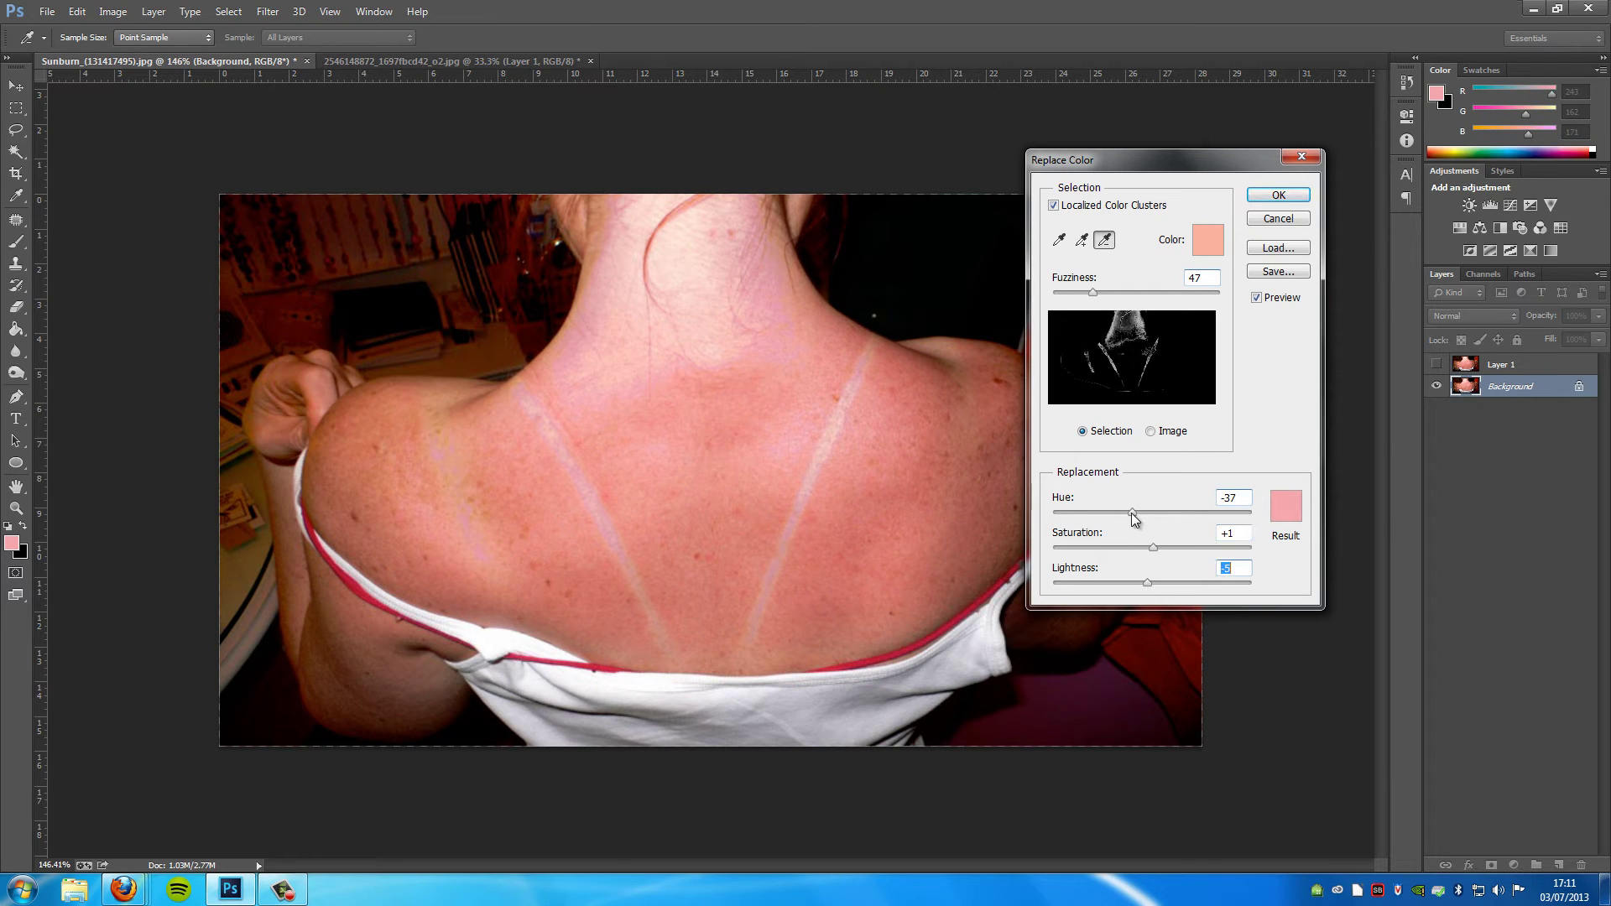
drag(1131, 512, 1165, 546)
click(1277, 195)
key(v)
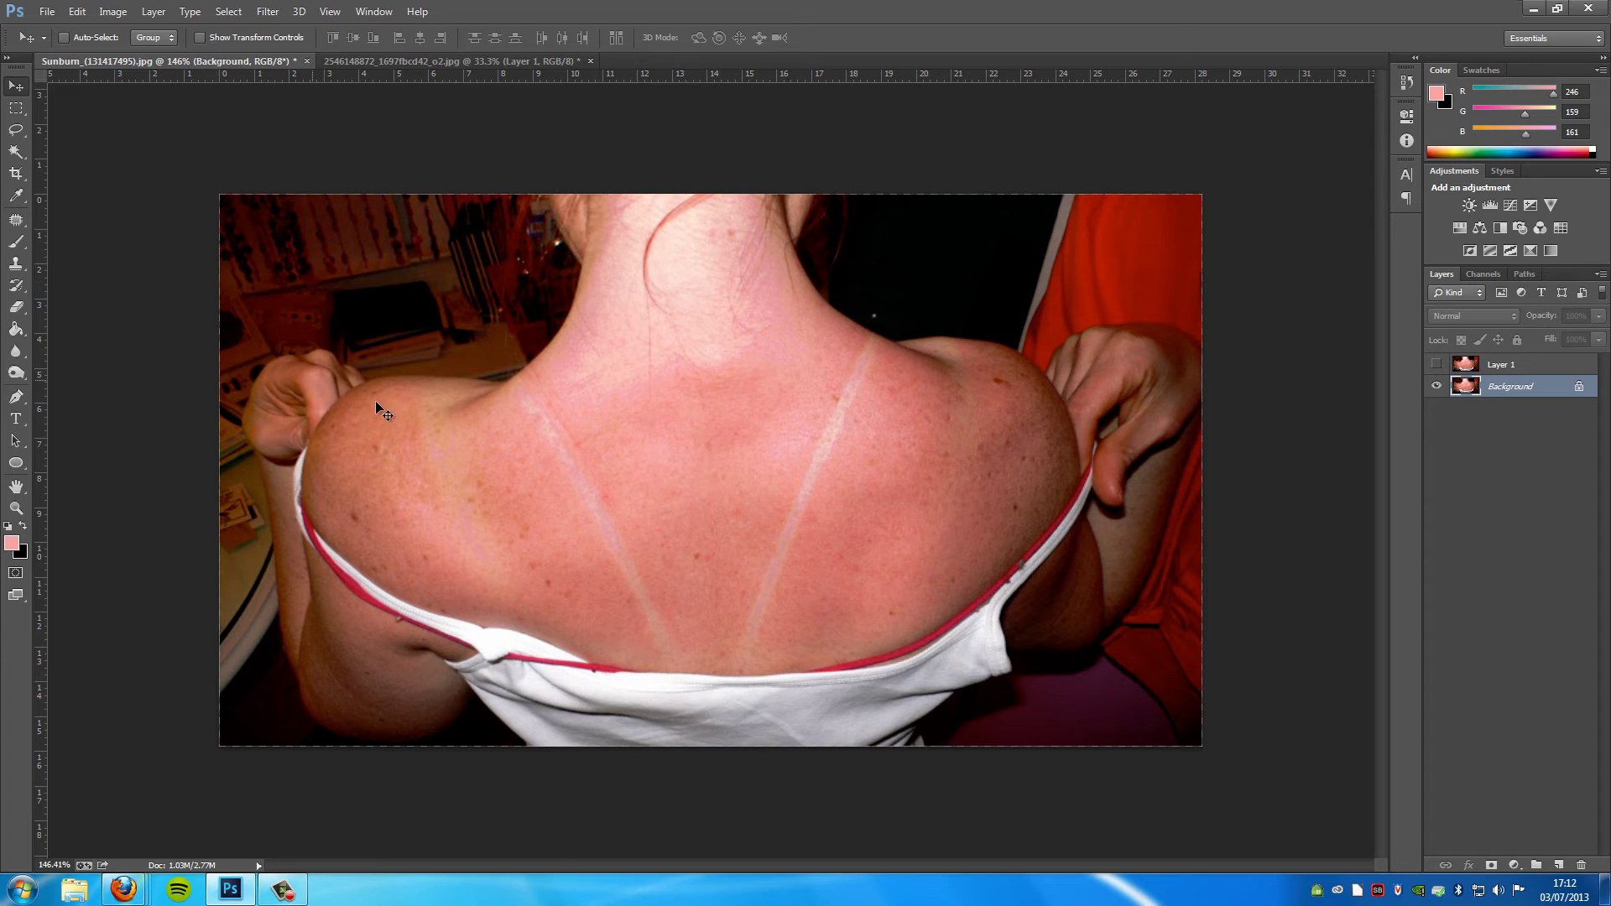
- Patch the middle of the left strap line with clean skin from beside it using the Patch tool
click(16, 219)
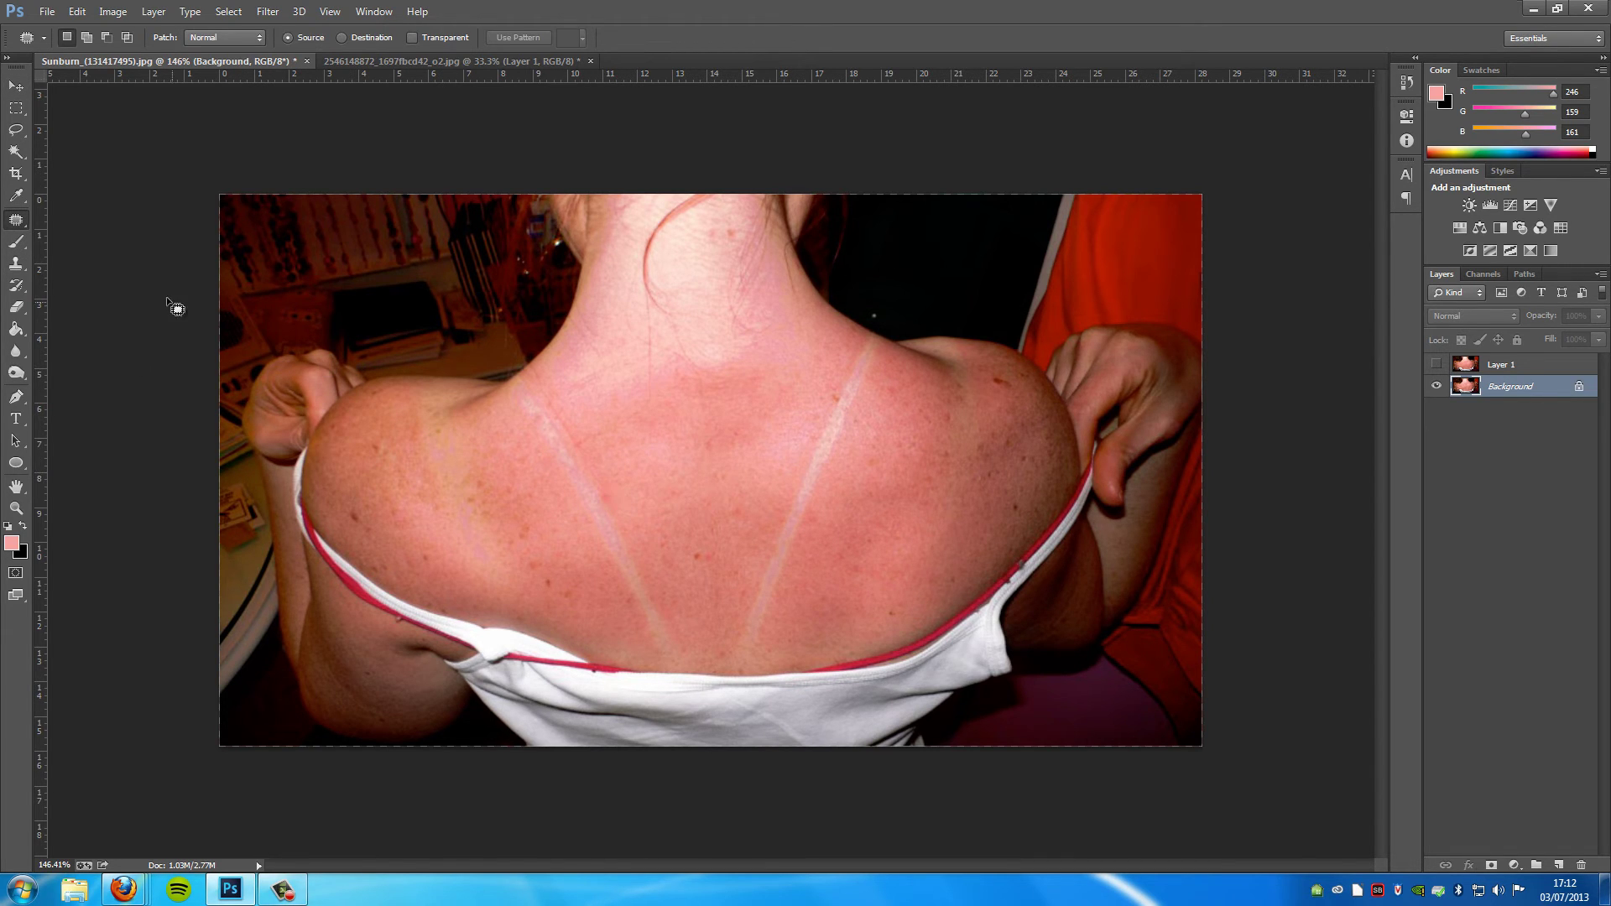
right_click(18, 223)
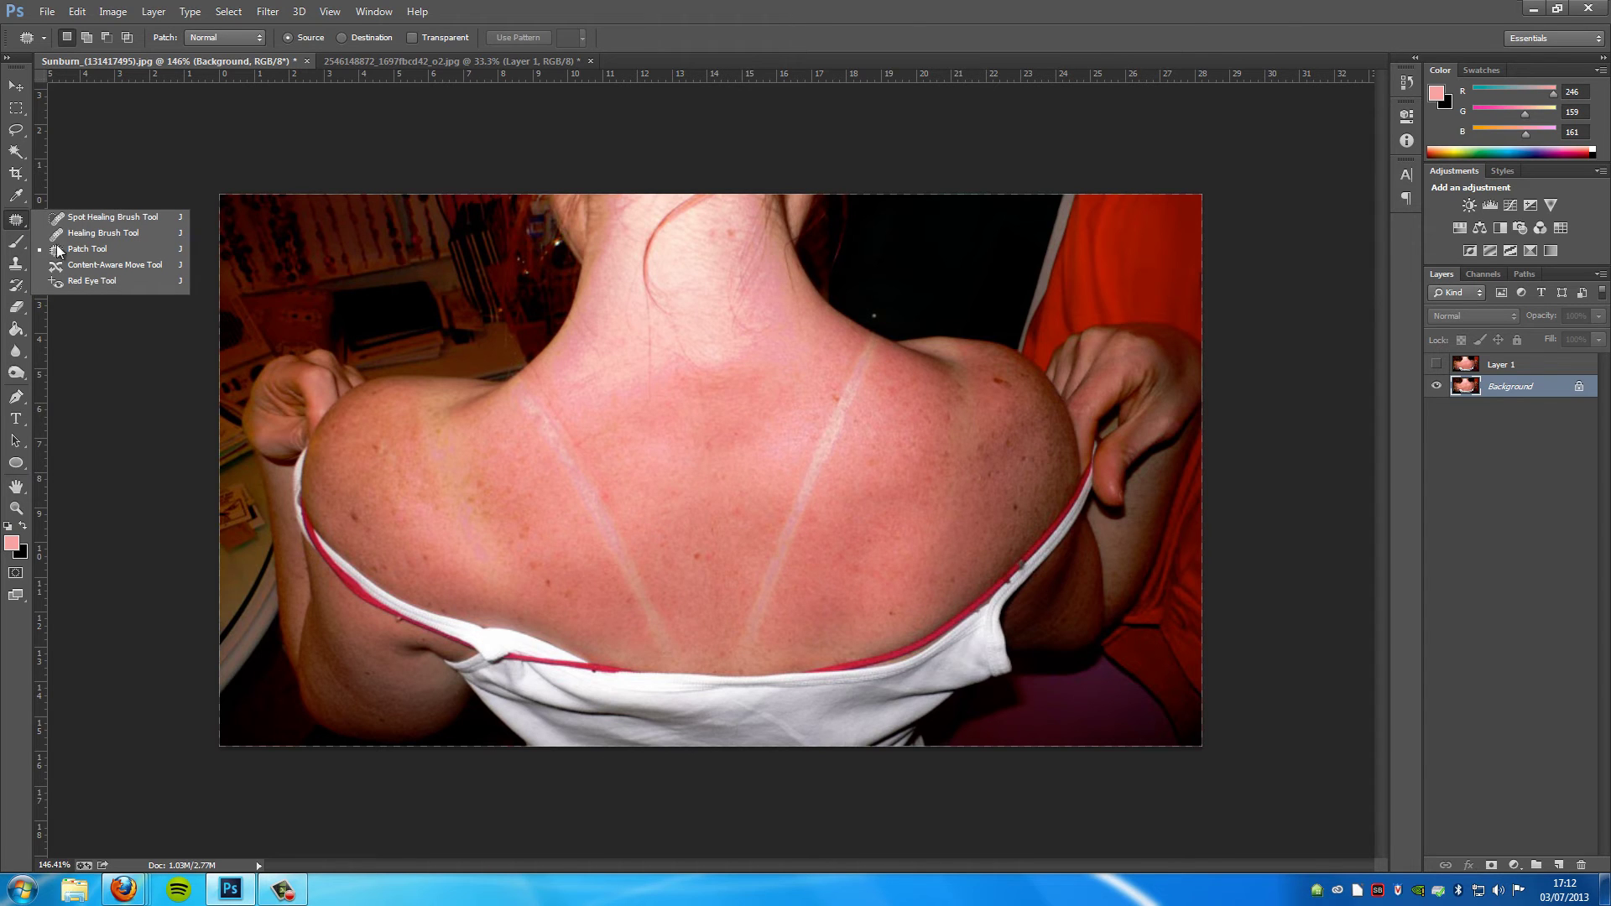
mouse_move(591, 457)
mouse_down()
mouse_move(565, 569)
mouse_move(594, 476)
mouse_move(680, 475)
mouse_up()
mouse_move(659, 531)
mouse_down()
mouse_move(609, 575)
mouse_move(636, 490)
mouse_move(721, 514)
mouse_up()
click(736, 528)
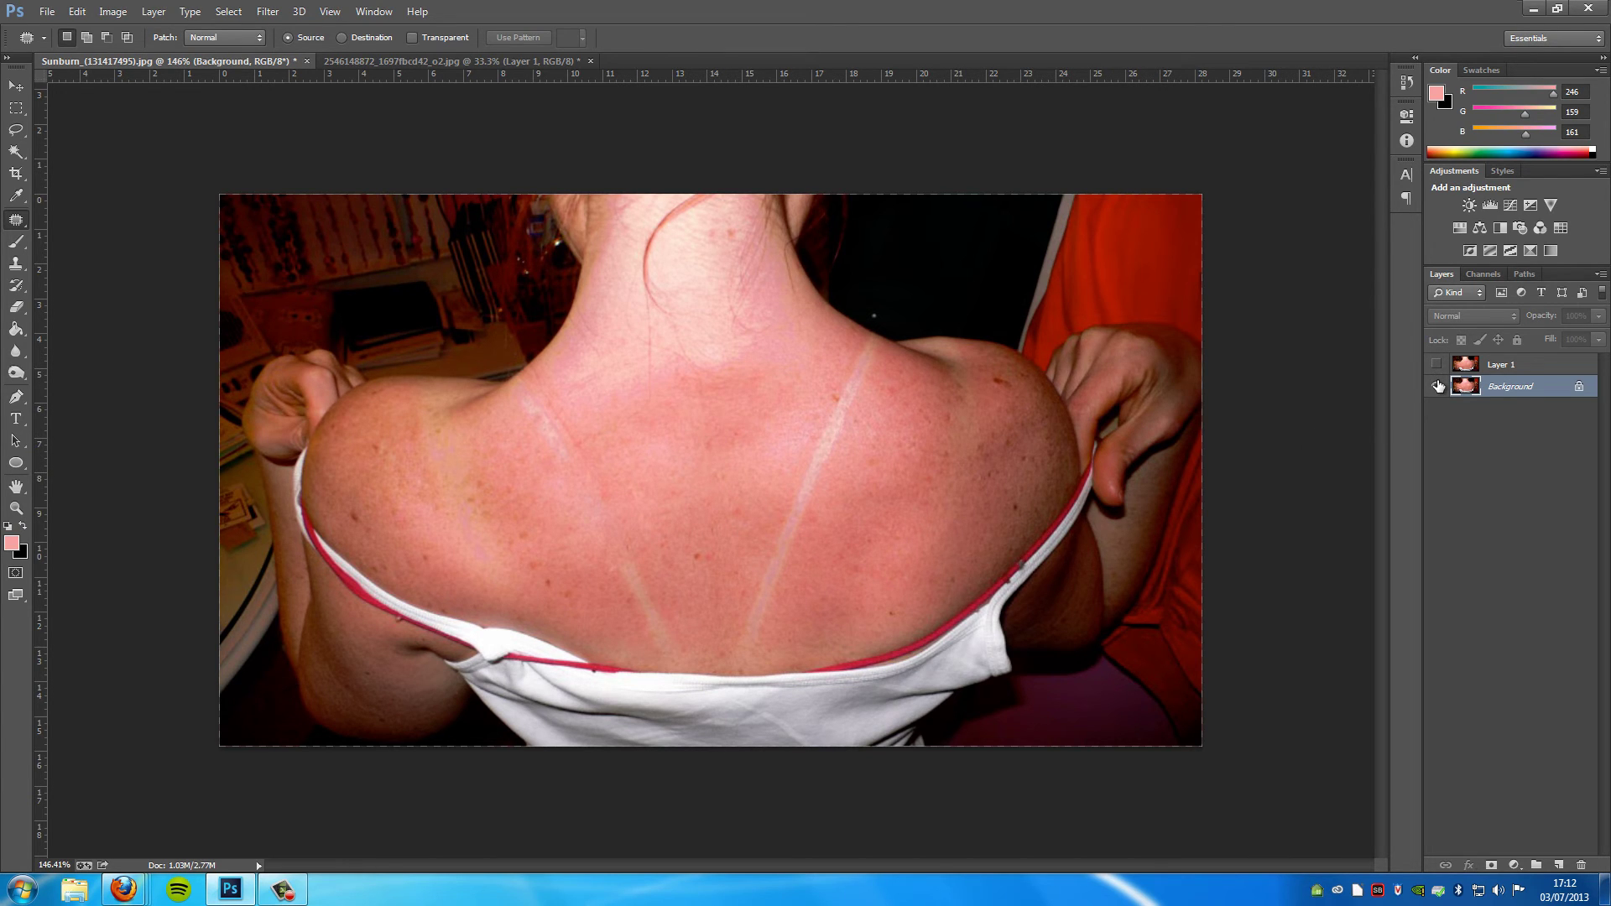
- Undo the patch and the color replacement on the Background layer
key(ctrl+z)
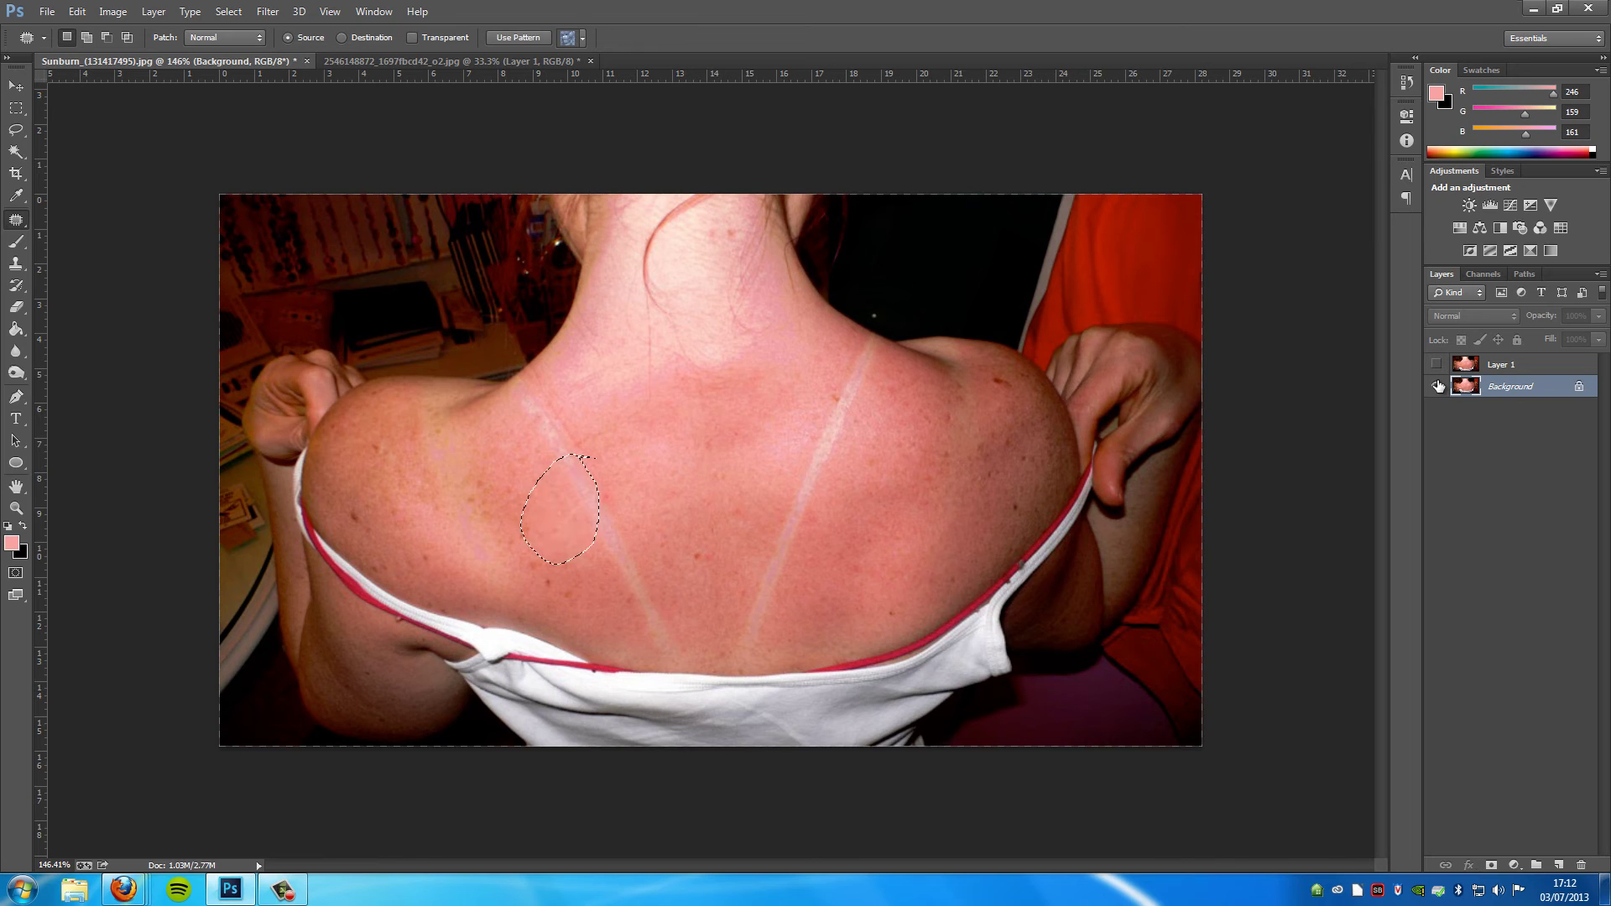
key(ctrl+alt+z)
key(ctrl+alt+z)
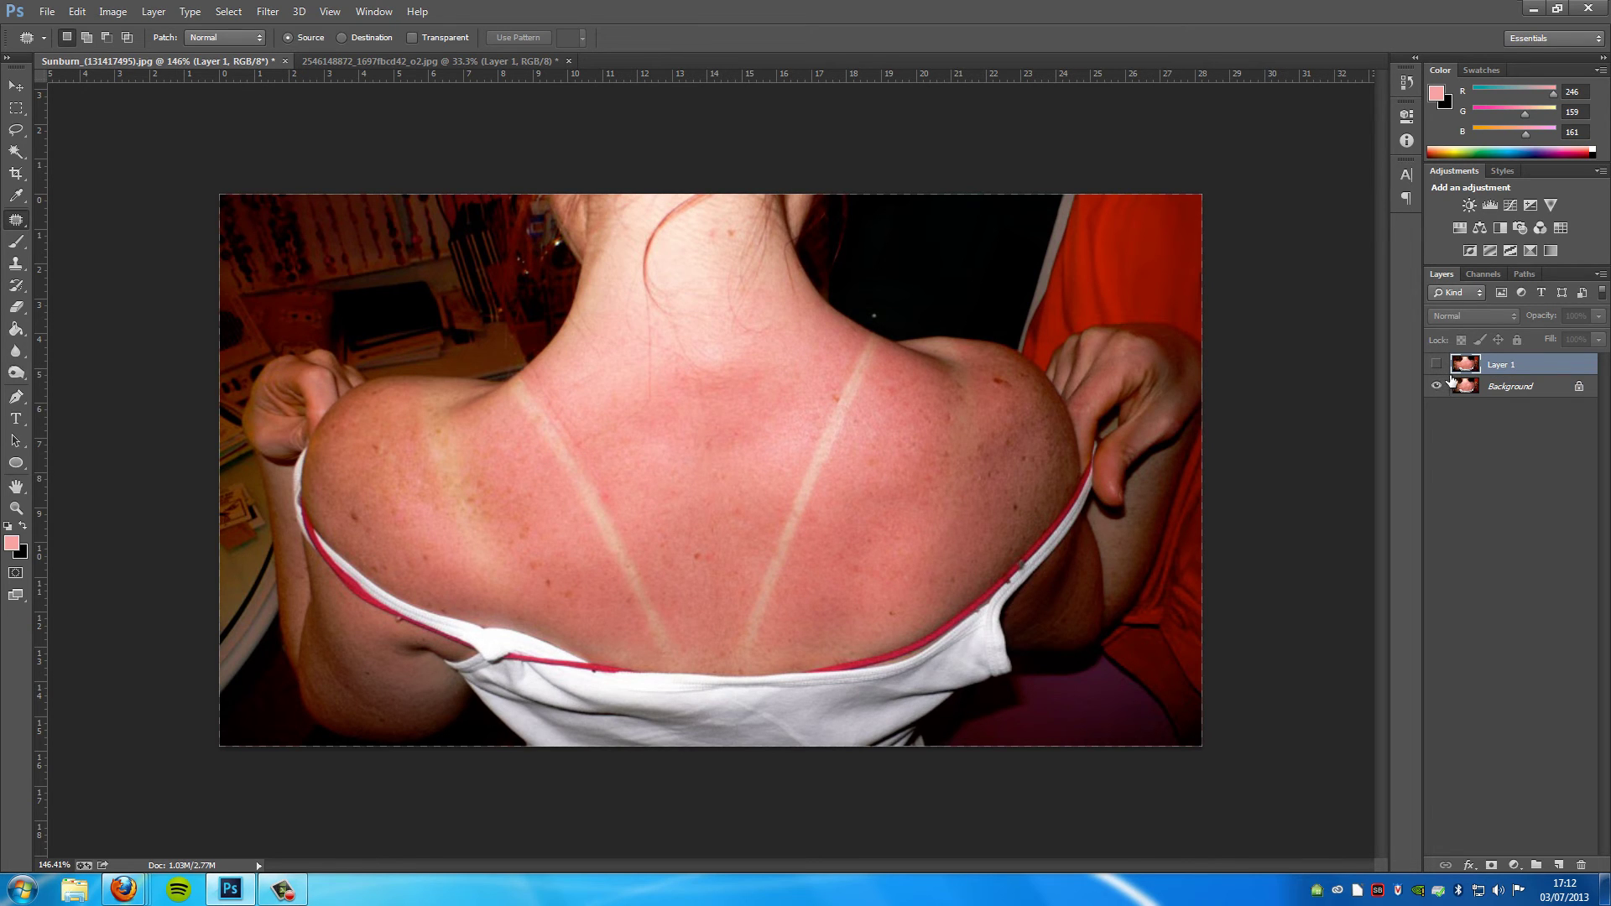
- Compare the retouched back with the original photo by repeatedly showing and hiding Layer 1
click(1437, 364)
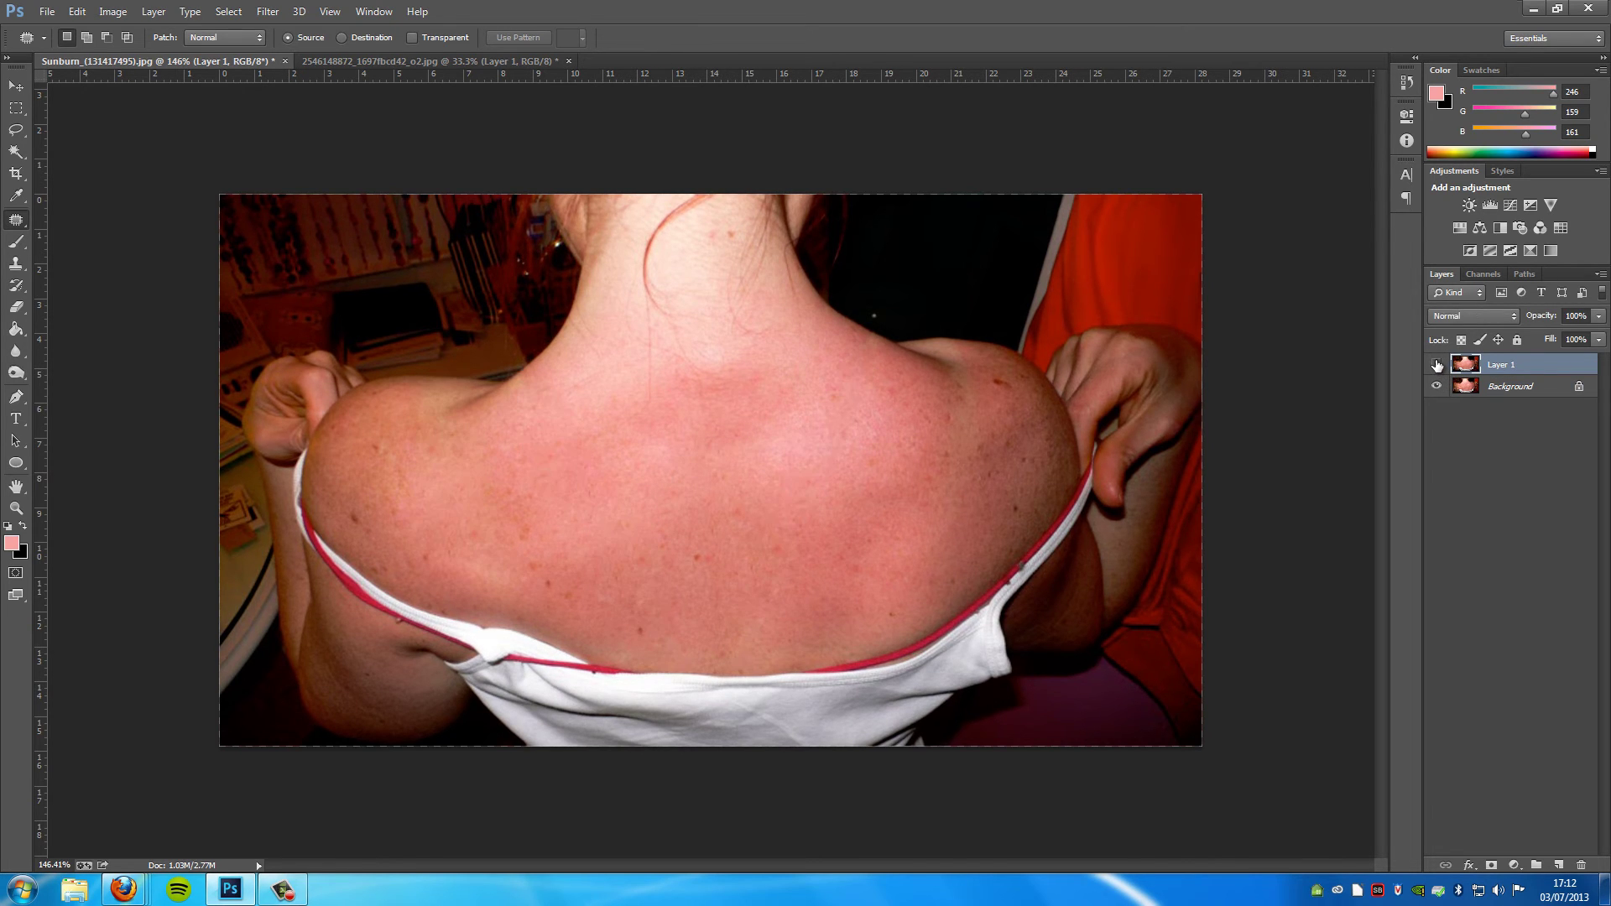
click(1436, 364)
click(1436, 364)
click(1437, 364)
click(1437, 364)
click(1436, 364)
click(1436, 364)
click(1436, 364)
click(1437, 364)
click(1437, 364)
click(1436, 364)
- Switch to the sunburnt legs photo and compare its two versions by repeatedly hiding and showing Layer 1
click(480, 60)
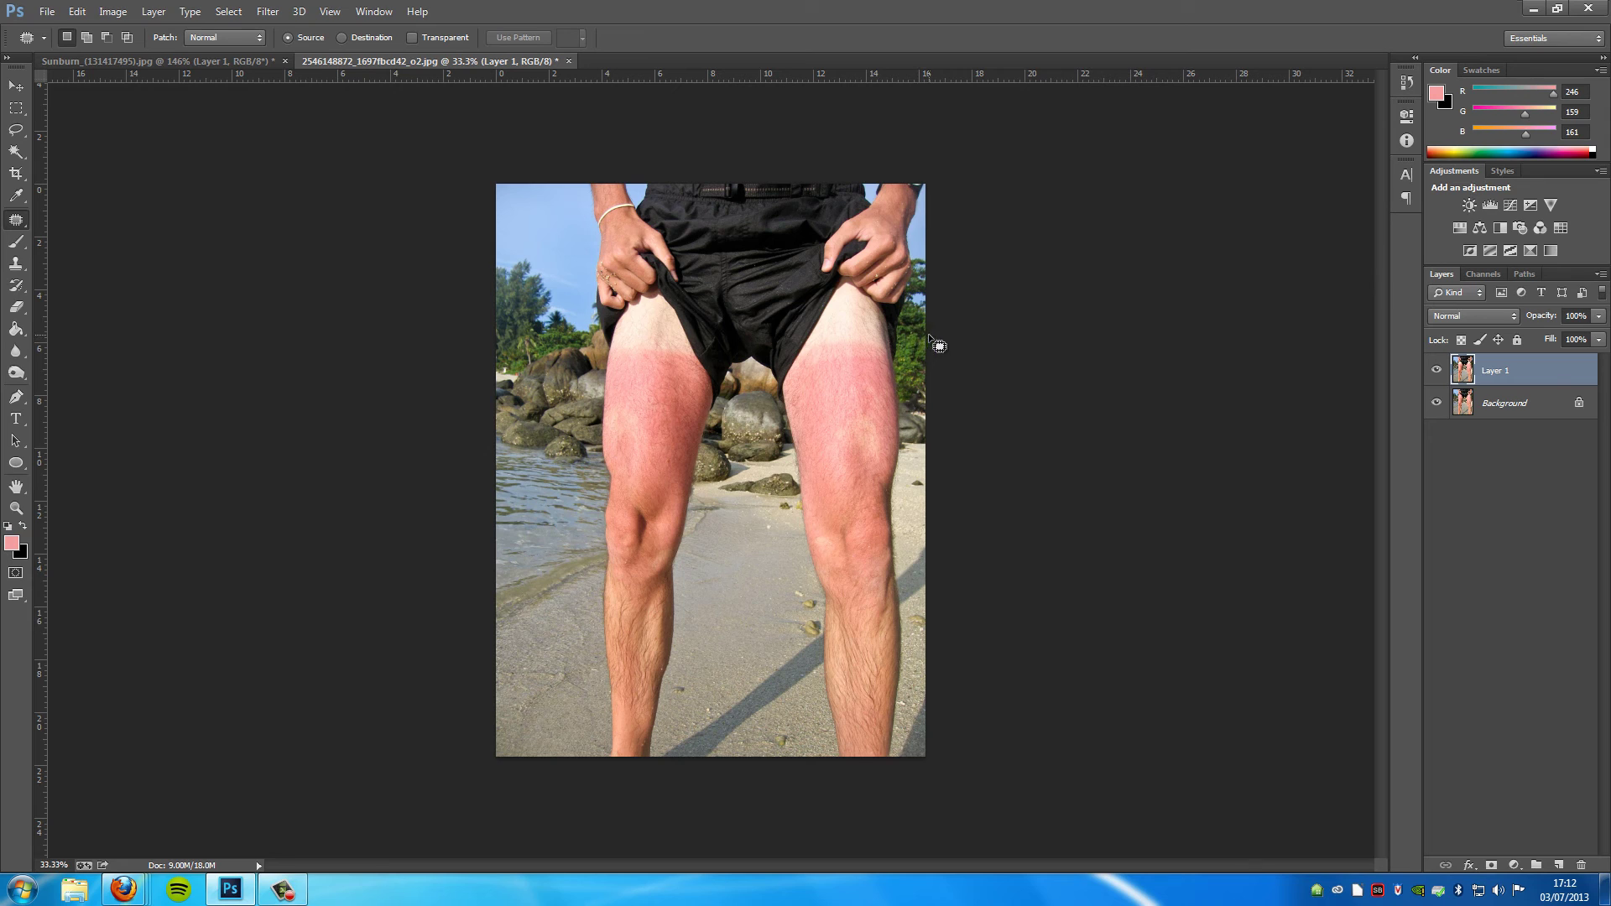
click(1437, 371)
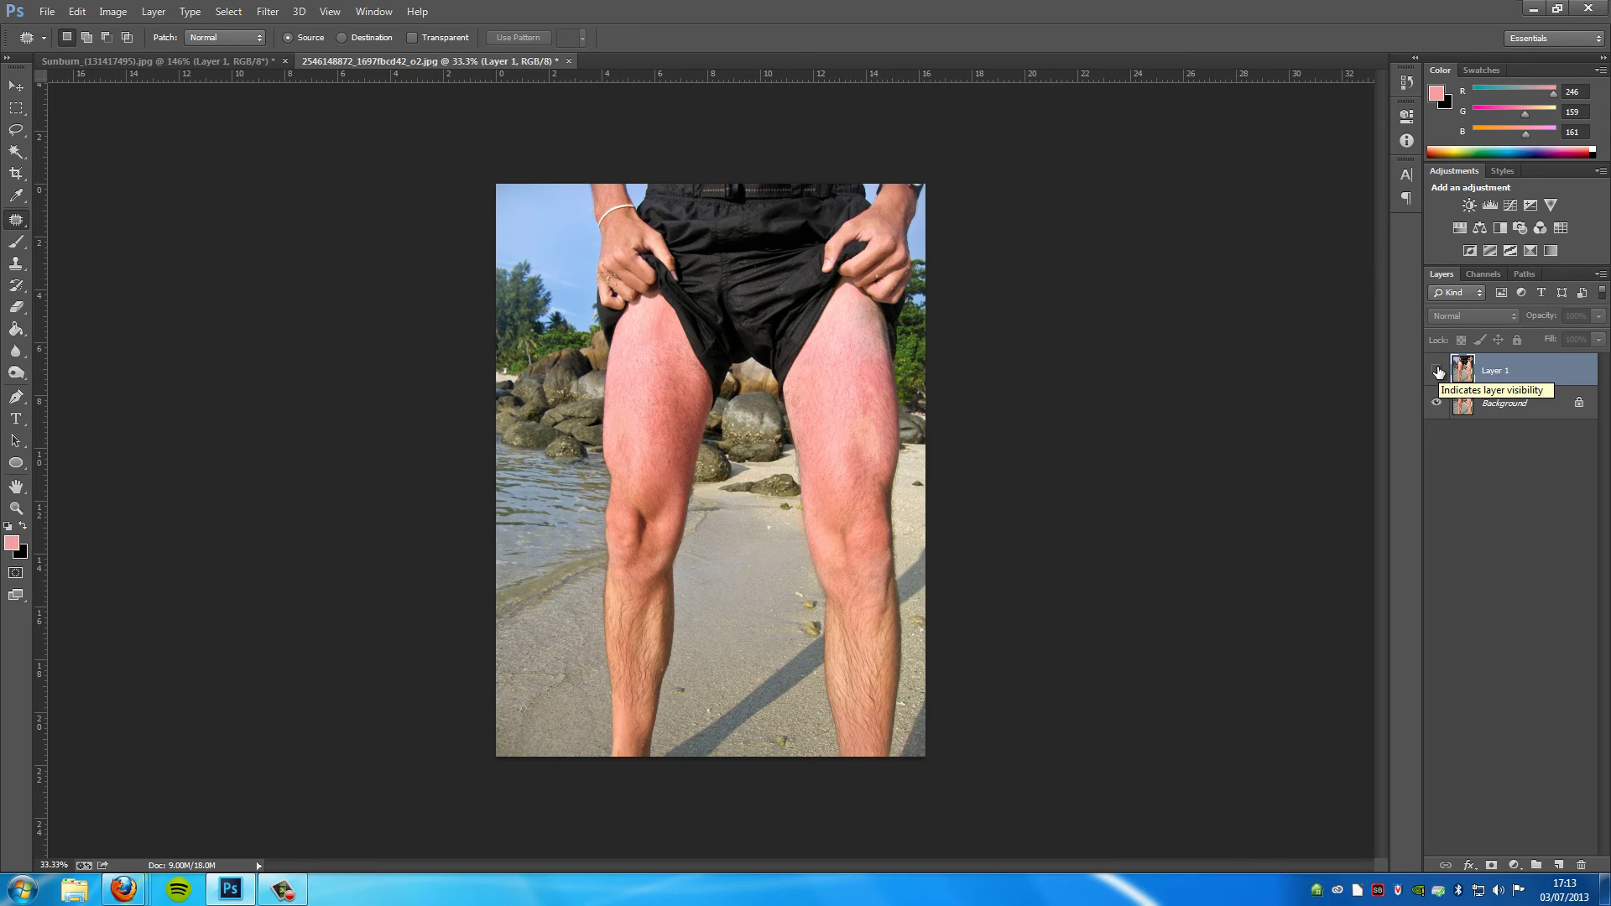
click(1437, 371)
click(1437, 370)
click(1437, 371)
click(1437, 371)
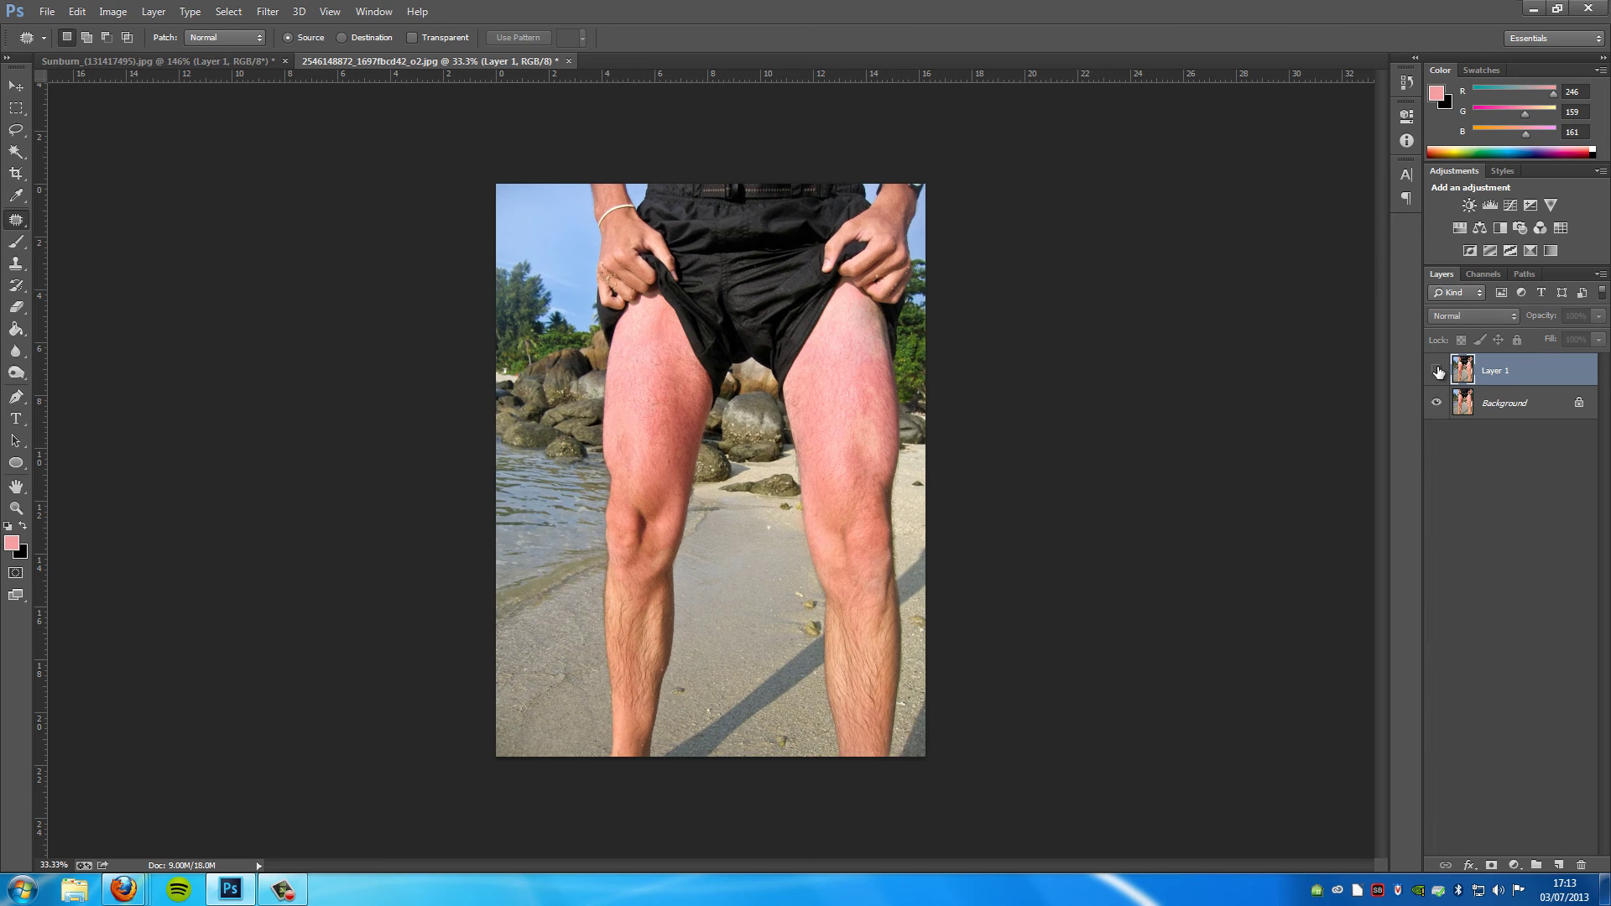
click(1437, 371)
click(1438, 371)
click(1437, 371)
click(1437, 370)
click(1437, 371)
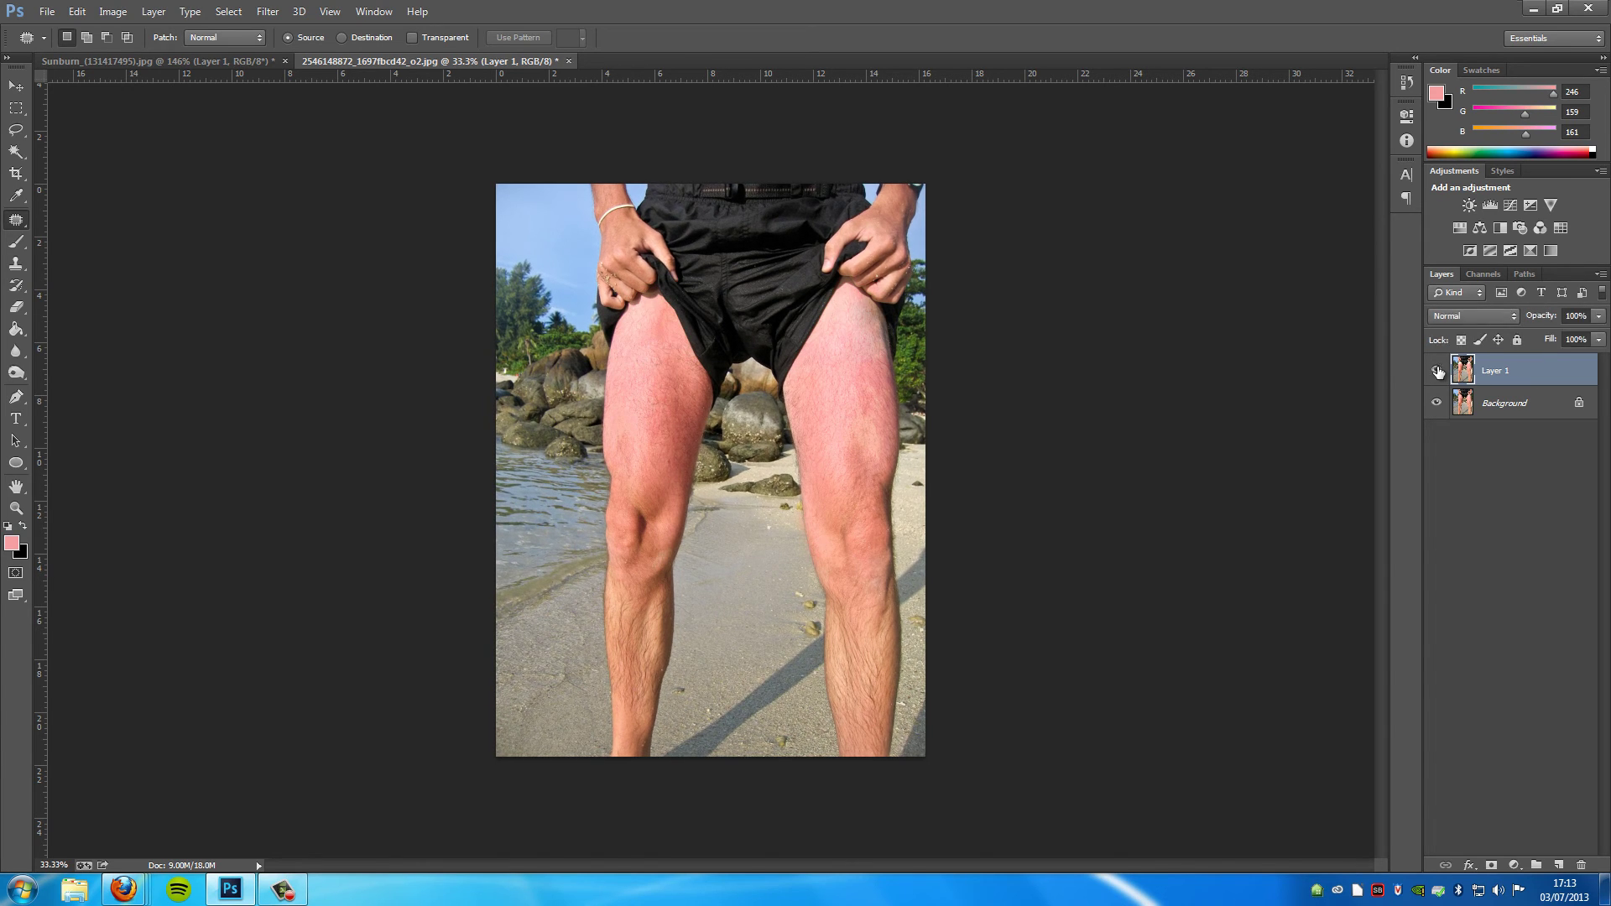
click(1437, 370)
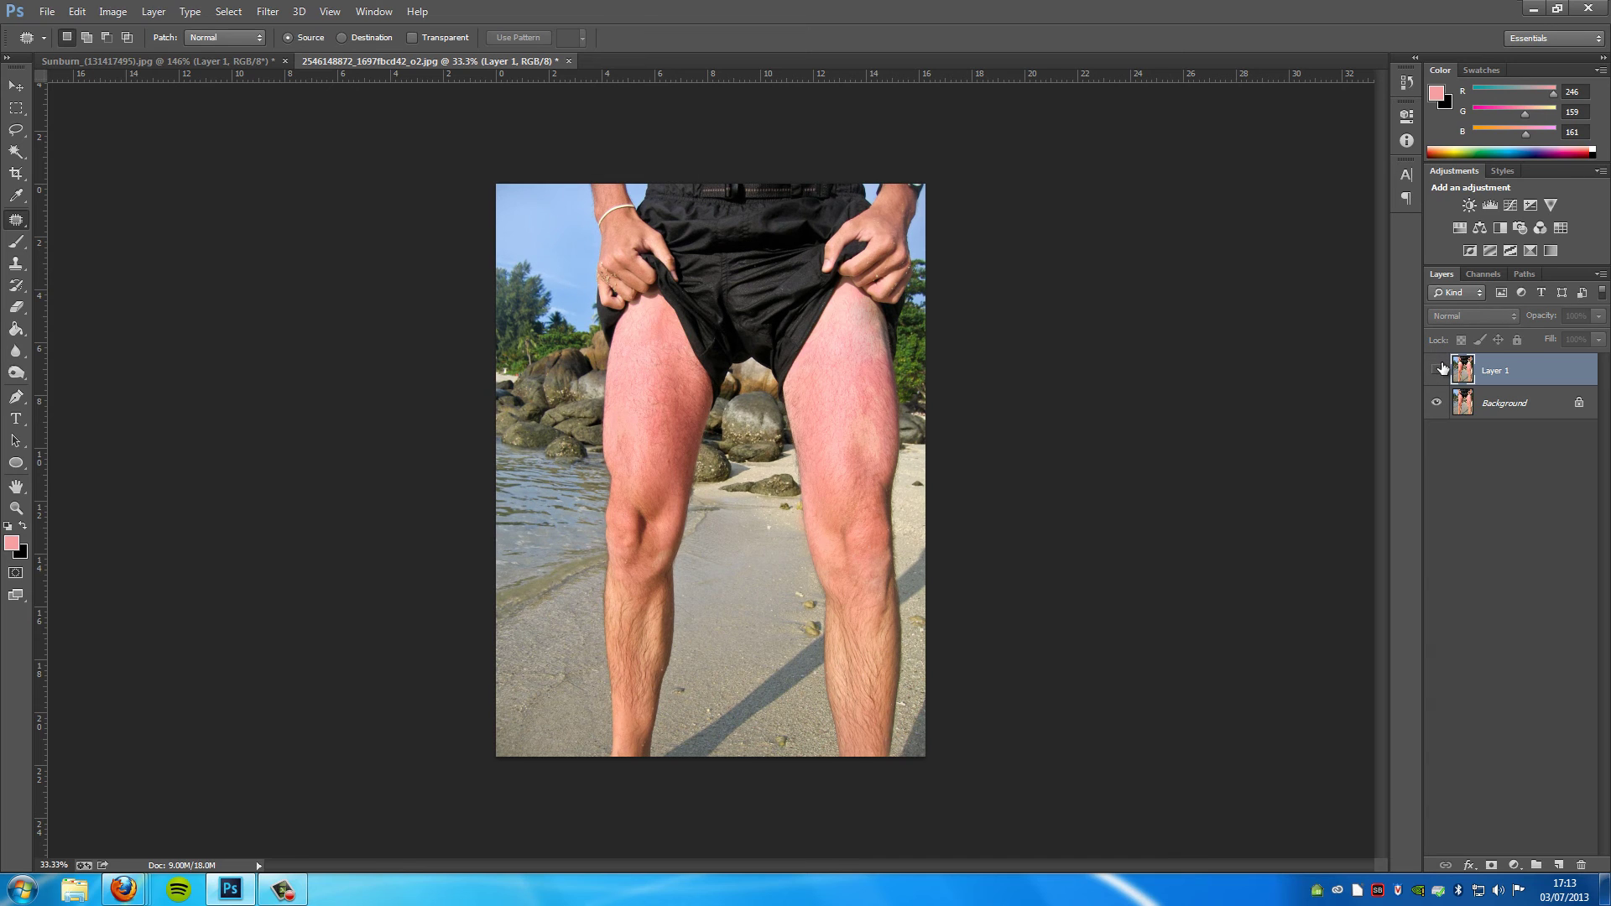